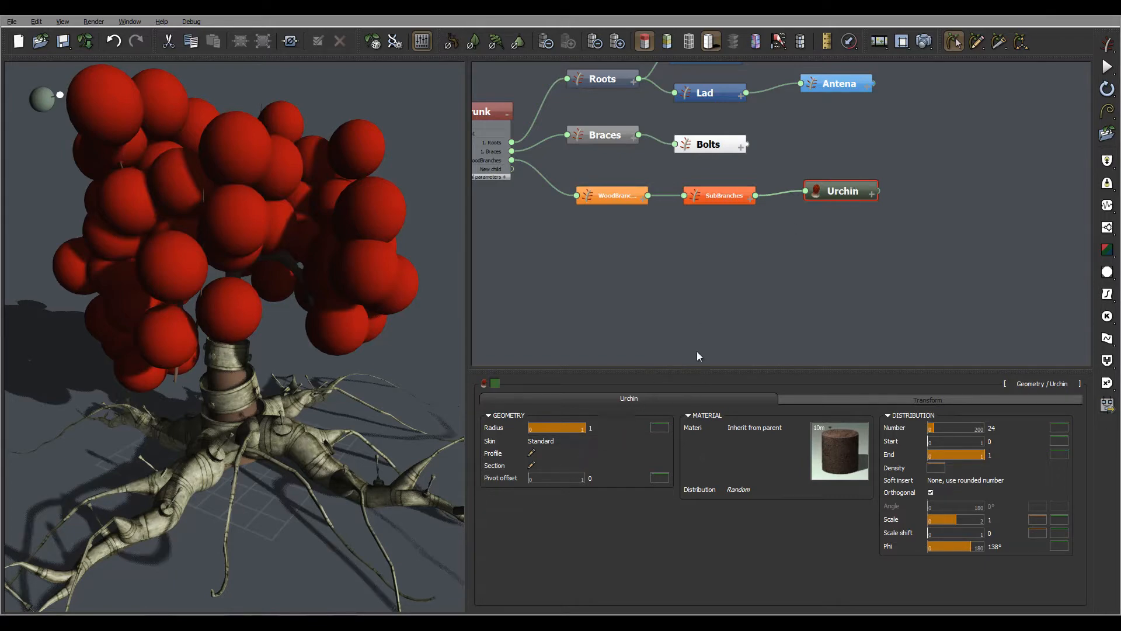
# - Make the urchins start from the tip of the SubBranches segments and set their orientation angle to 0°
pyautogui.click(740, 197)
pyautogui.click(1019, 400)
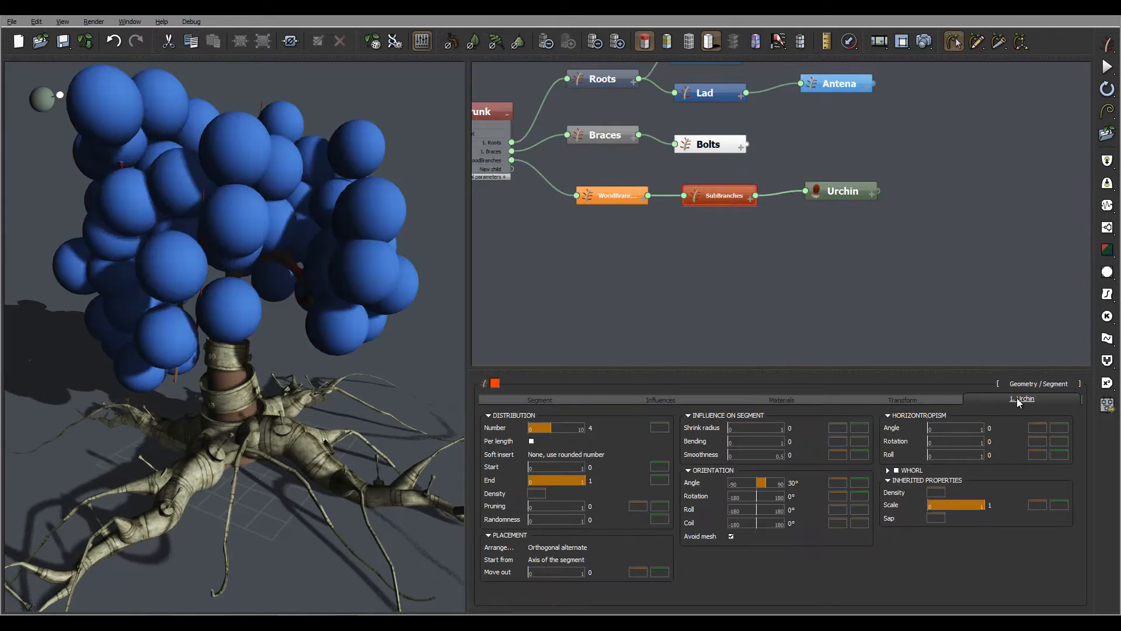
pyautogui.click(560, 562)
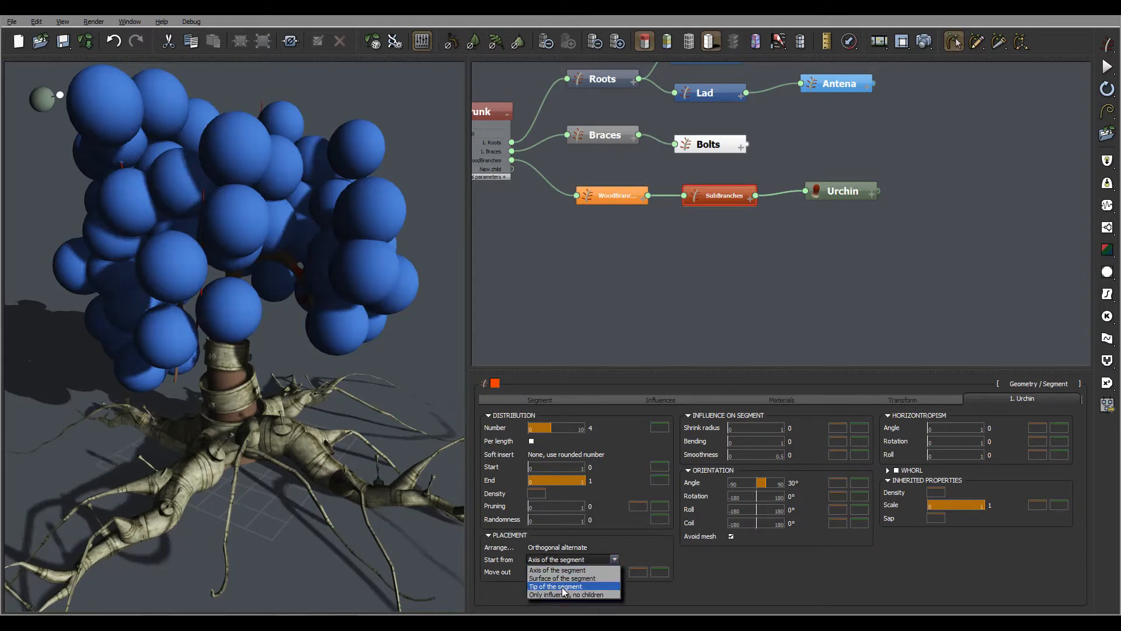
pyautogui.click(561, 586)
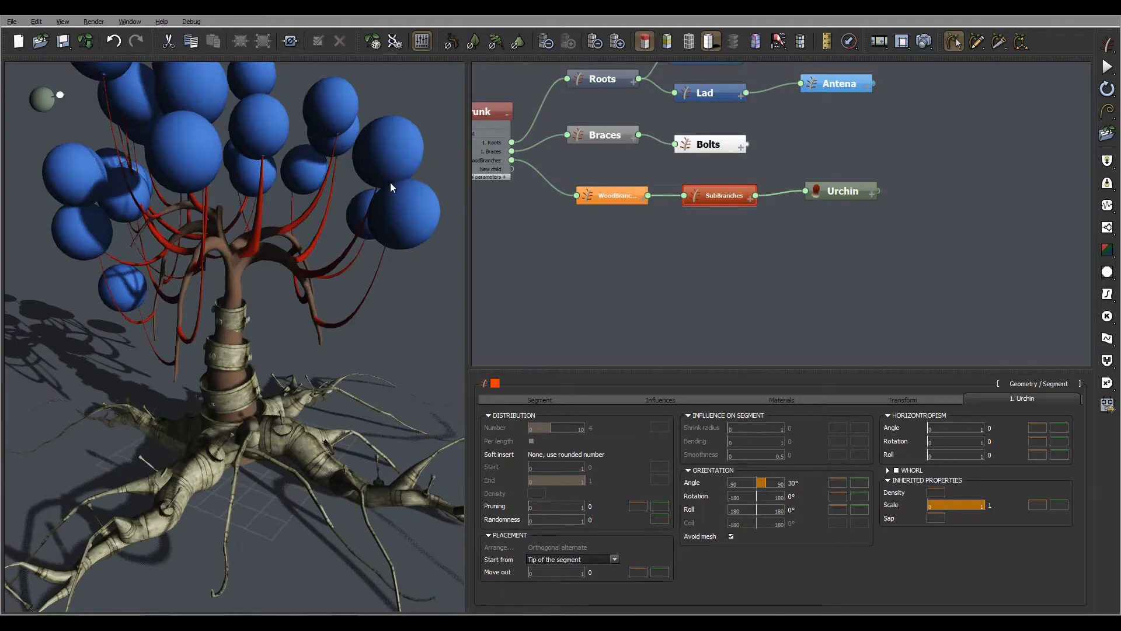
pyautogui.click(797, 484)
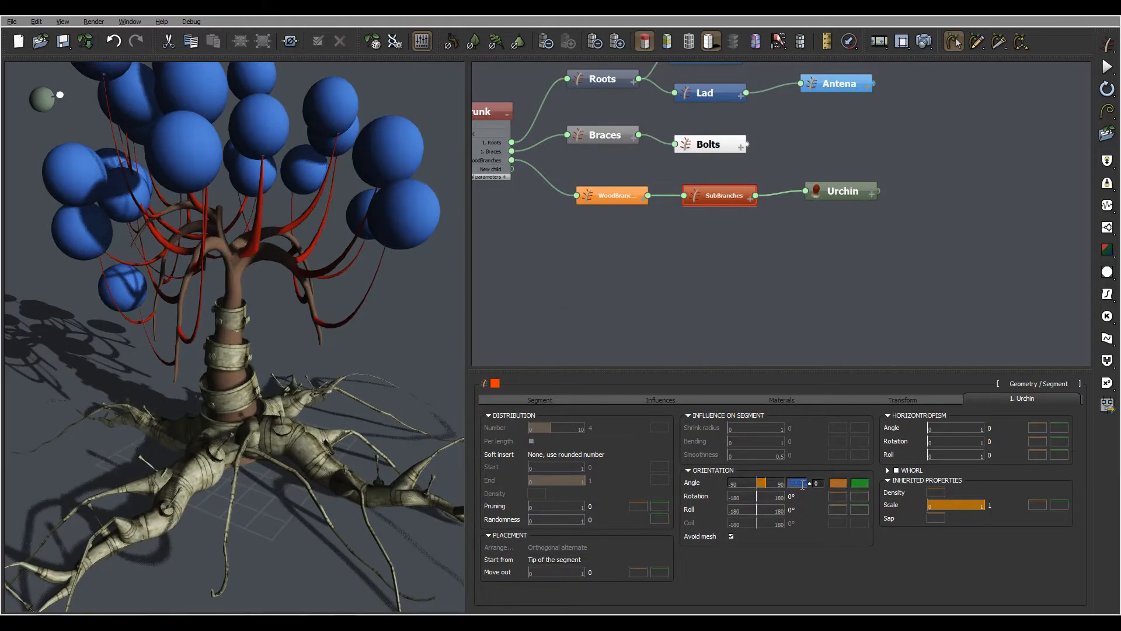
pyautogui.write('0')
pyautogui.press('Return')
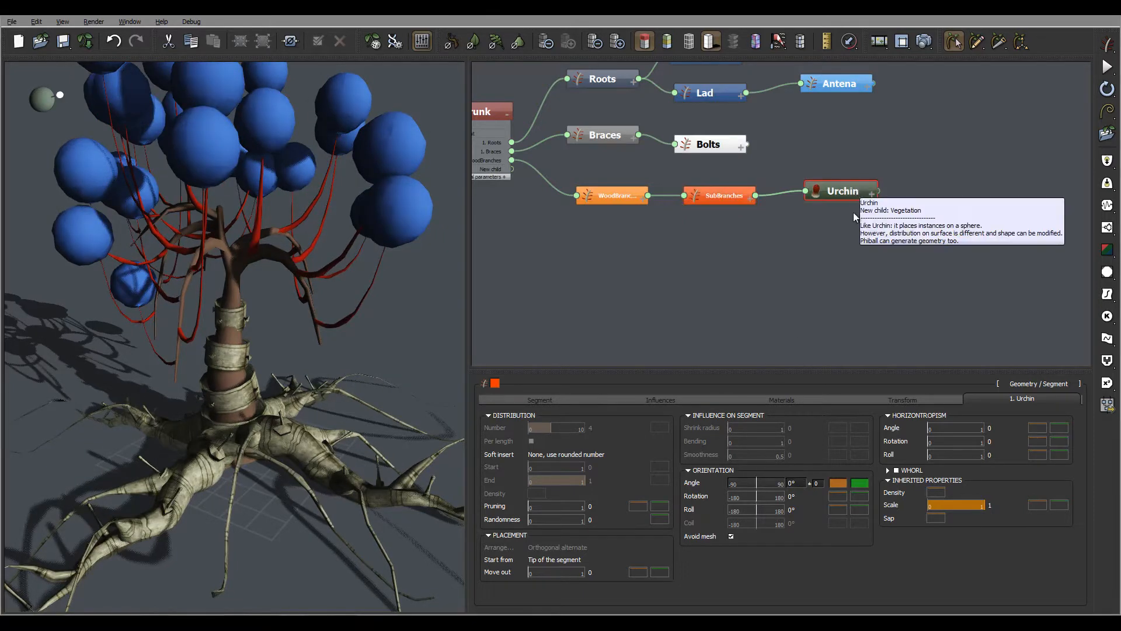
# - Set the Urchin node's radius to 0.1 and inspect the small spheres on the branch tips
pyautogui.click(850, 191)
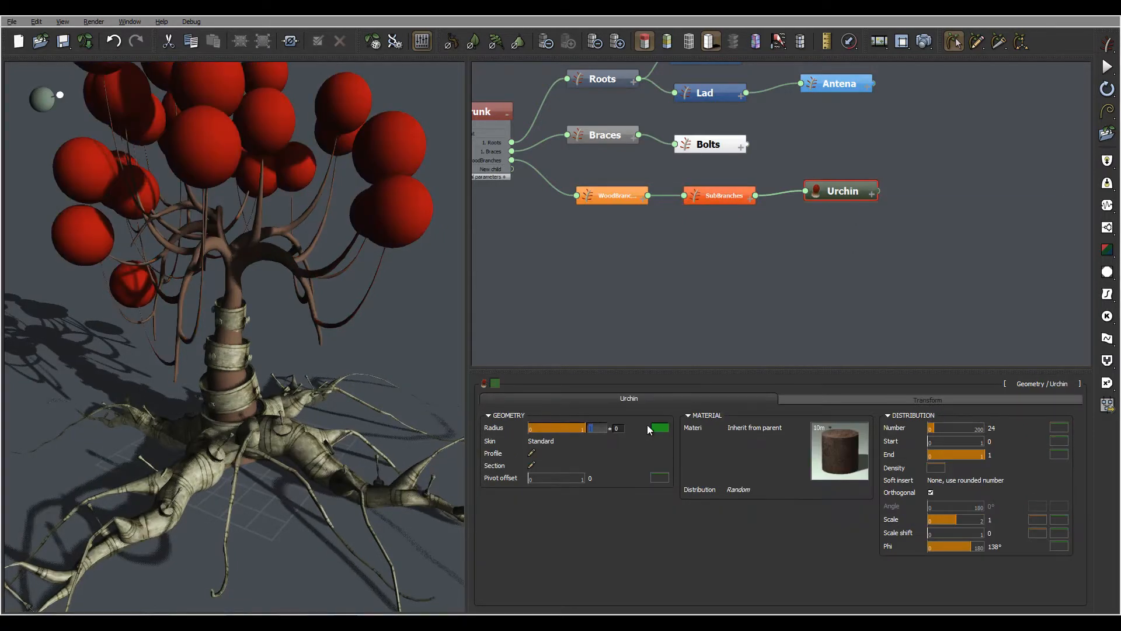
pyautogui.write('0.')
pyautogui.press('Return')
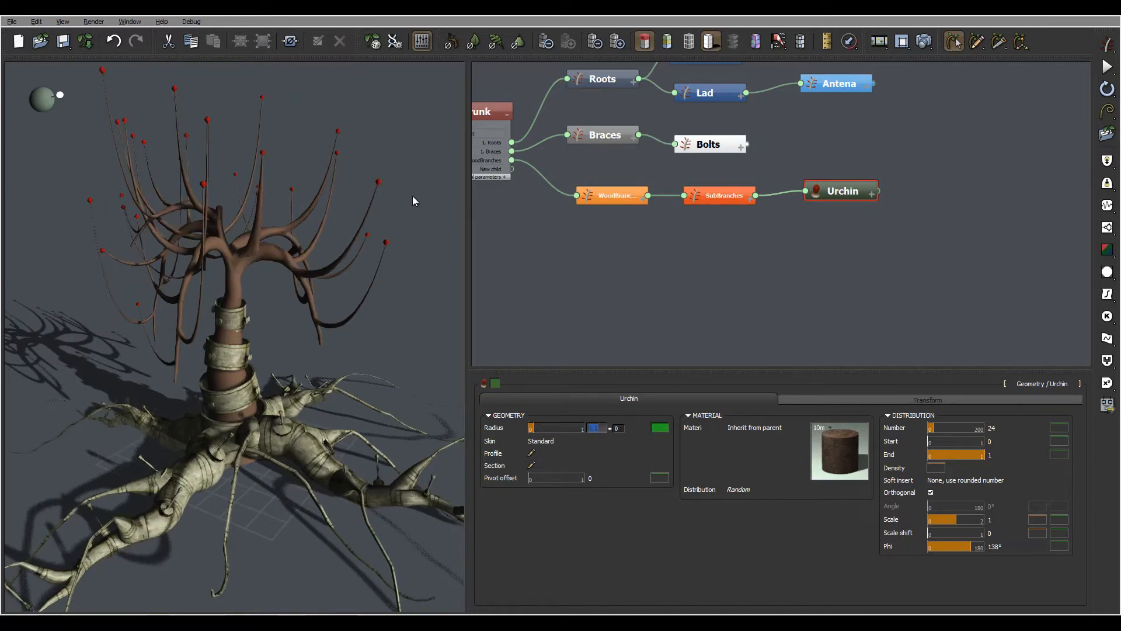
pyautogui.moveTo(319, 227); pyautogui.dragTo(461, 236)
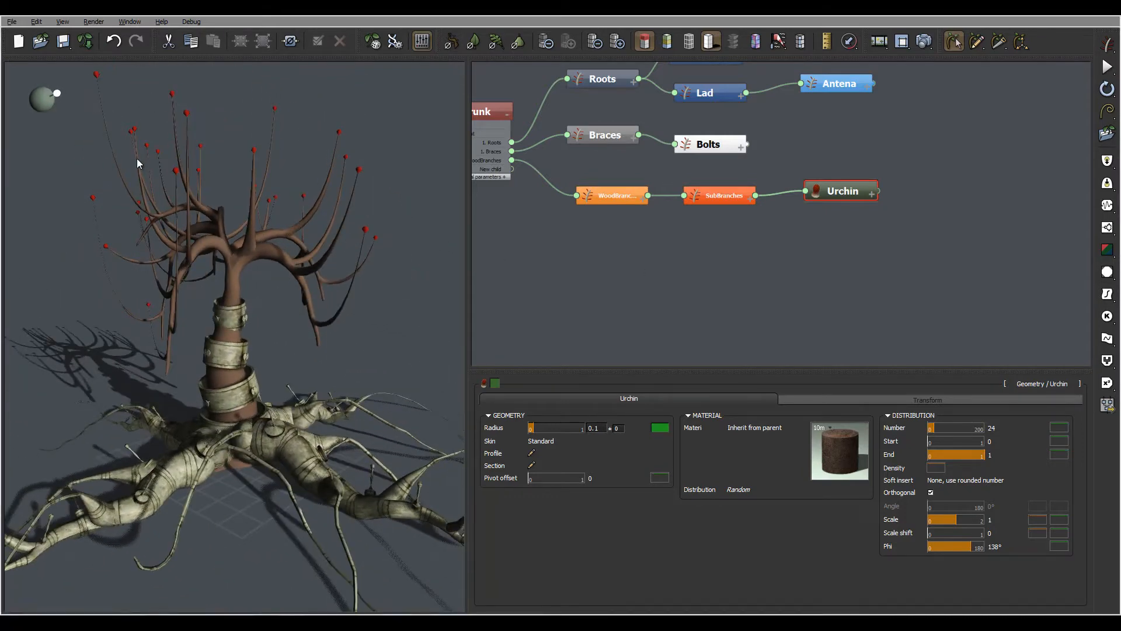
pyautogui.moveTo(376, 200); pyautogui.dragTo(391, 218)
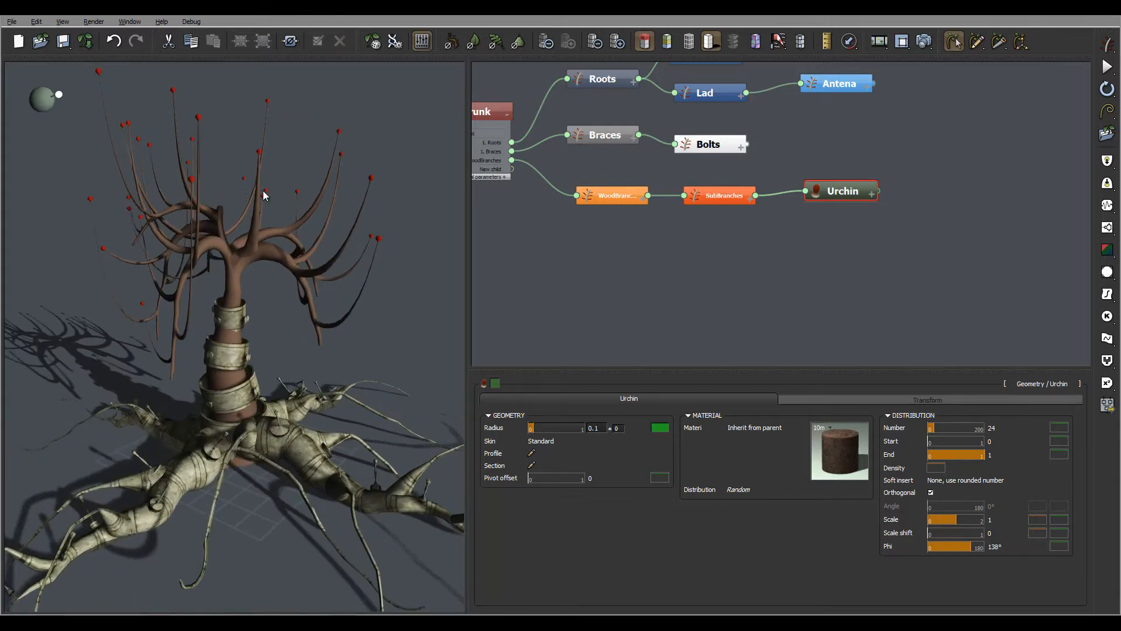
pyautogui.moveTo(262, 190); pyautogui.dragTo(346, 230)
# - Align the Urchin node with the SubBranches node in the graph and colour it purple
pyautogui.moveTo(882, 192); pyautogui.dragTo(808, 231, button='middle')
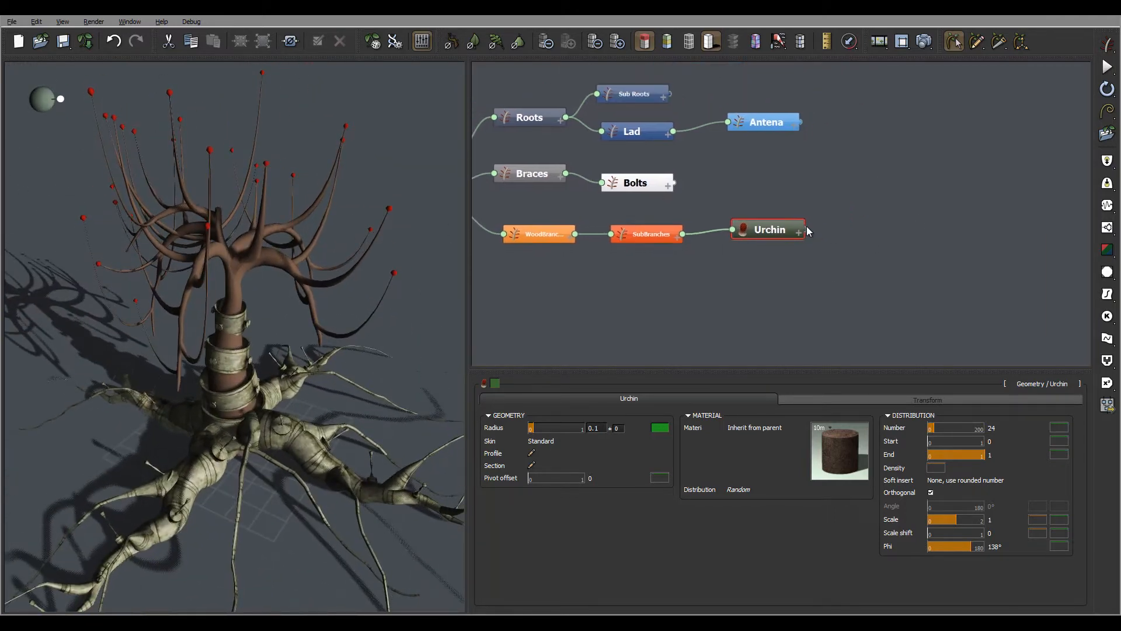
pyautogui.moveTo(791, 231); pyautogui.dragTo(787, 235)
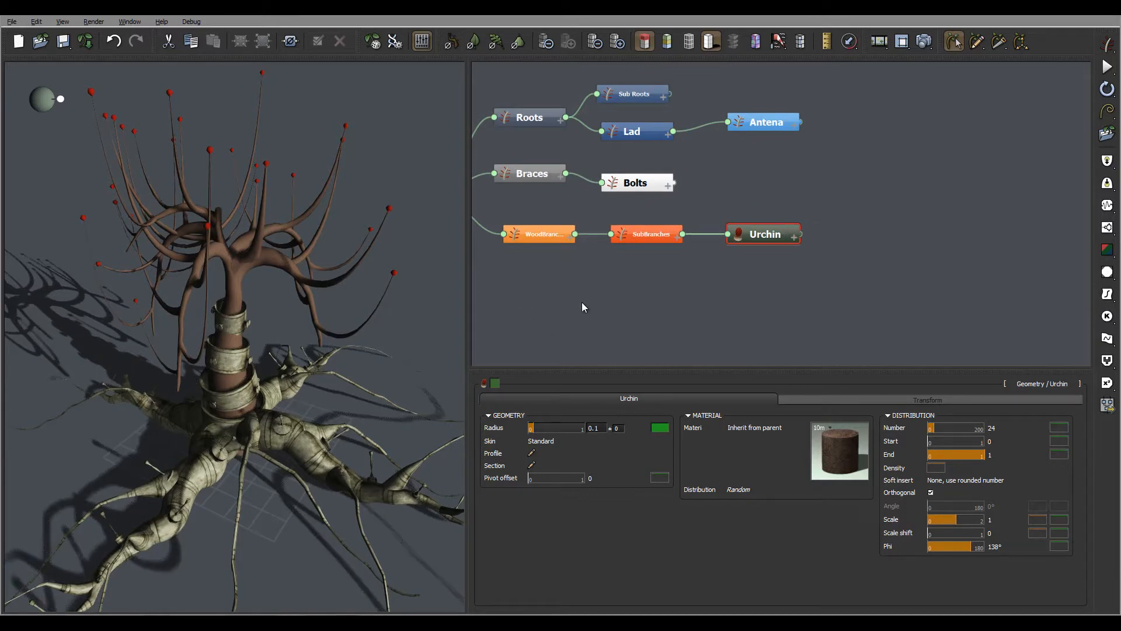
pyautogui.click(495, 383)
pyautogui.click(538, 378)
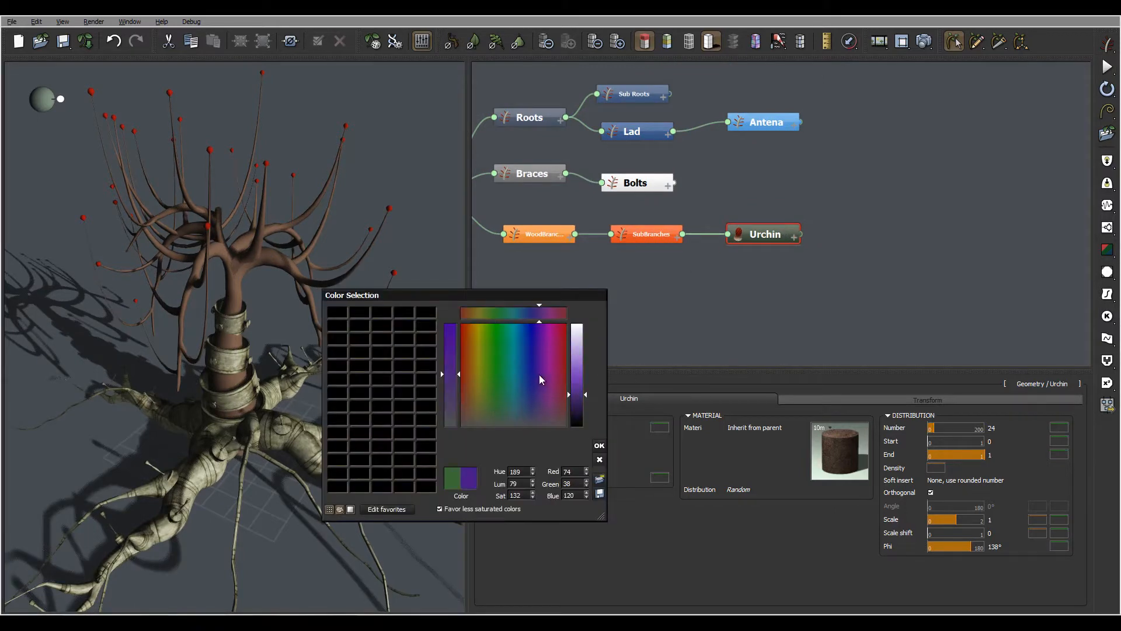
pyautogui.click(599, 444)
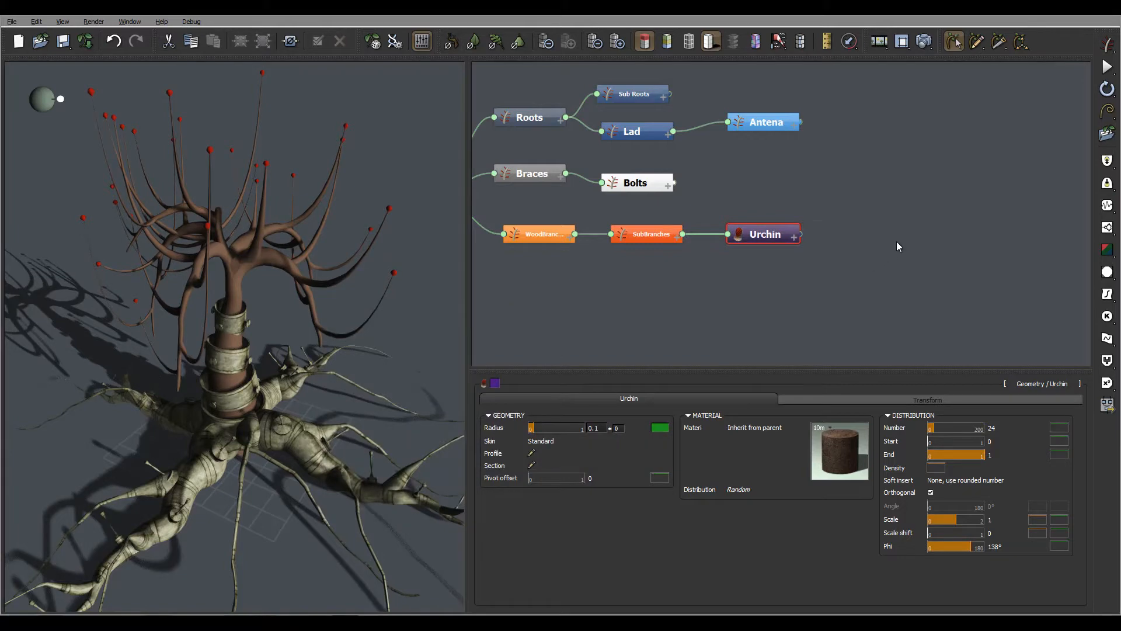
# - Add a Segment geometry node beside the Urchin node and colour it bright magenta
pyautogui.moveTo(895, 241); pyautogui.dragTo(817, 217)
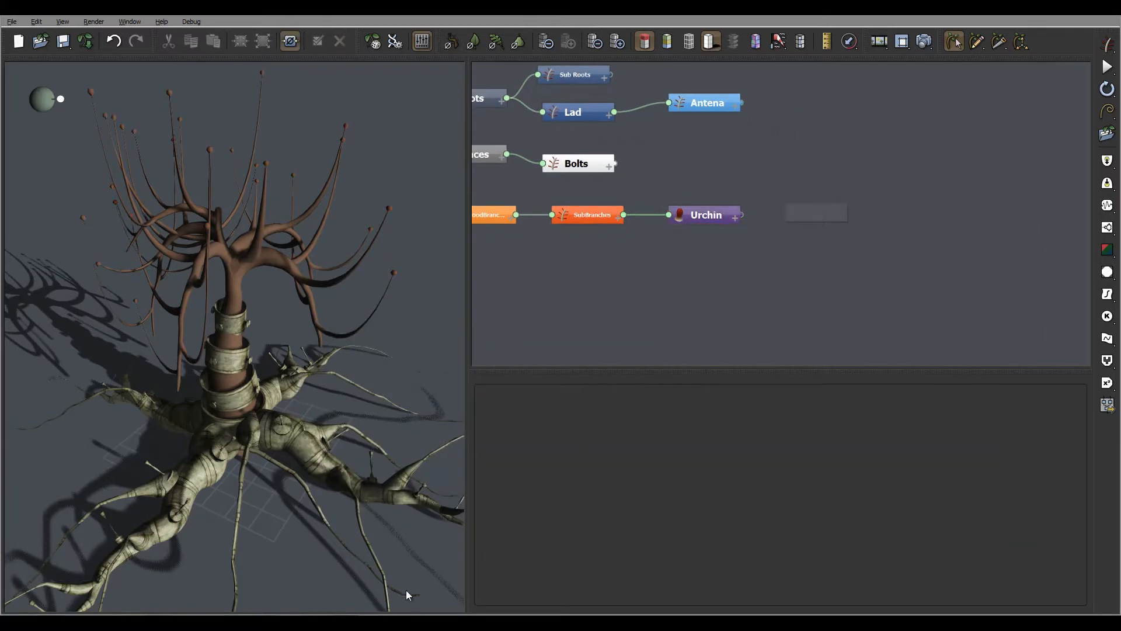
pyautogui.rightClick(824, 213)
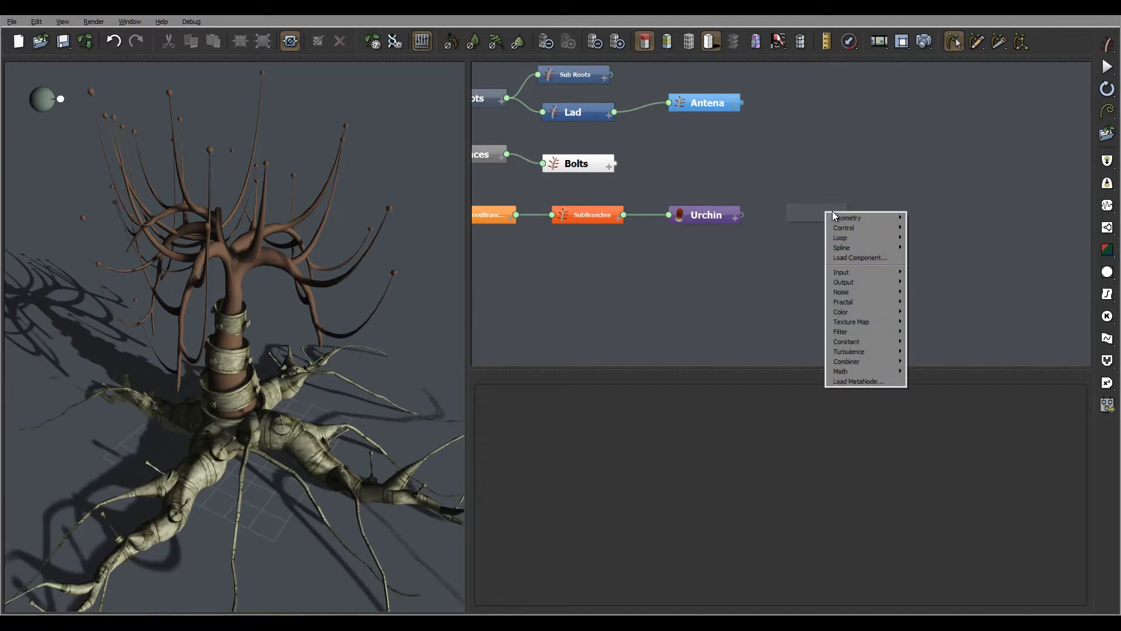
pyautogui.moveTo(852, 219)
pyautogui.click(805, 220)
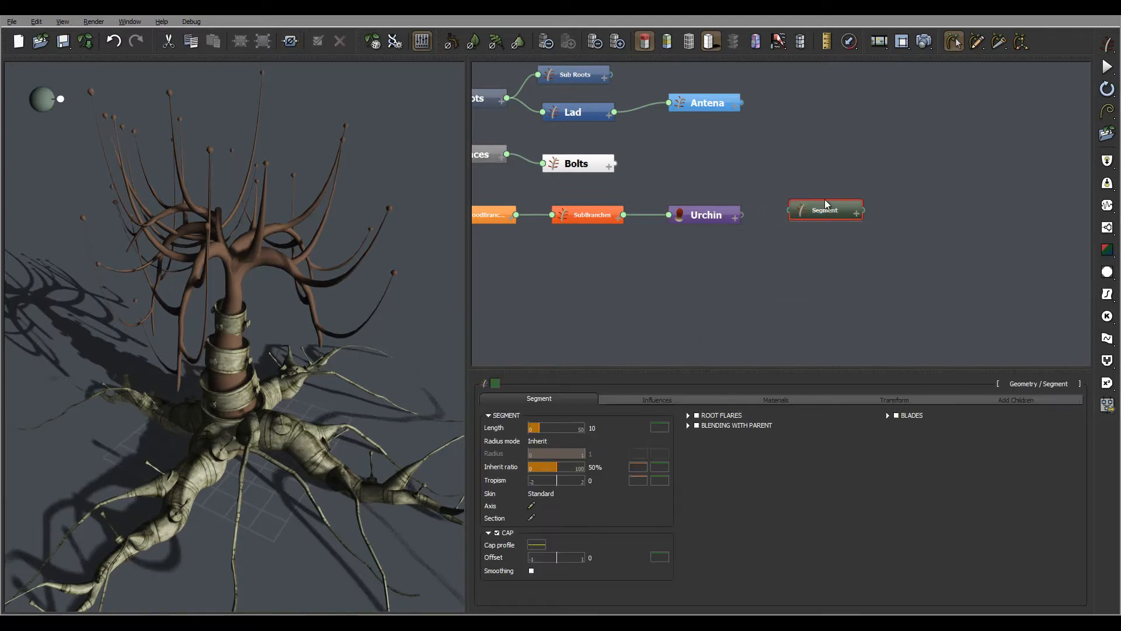
pyautogui.click(495, 383)
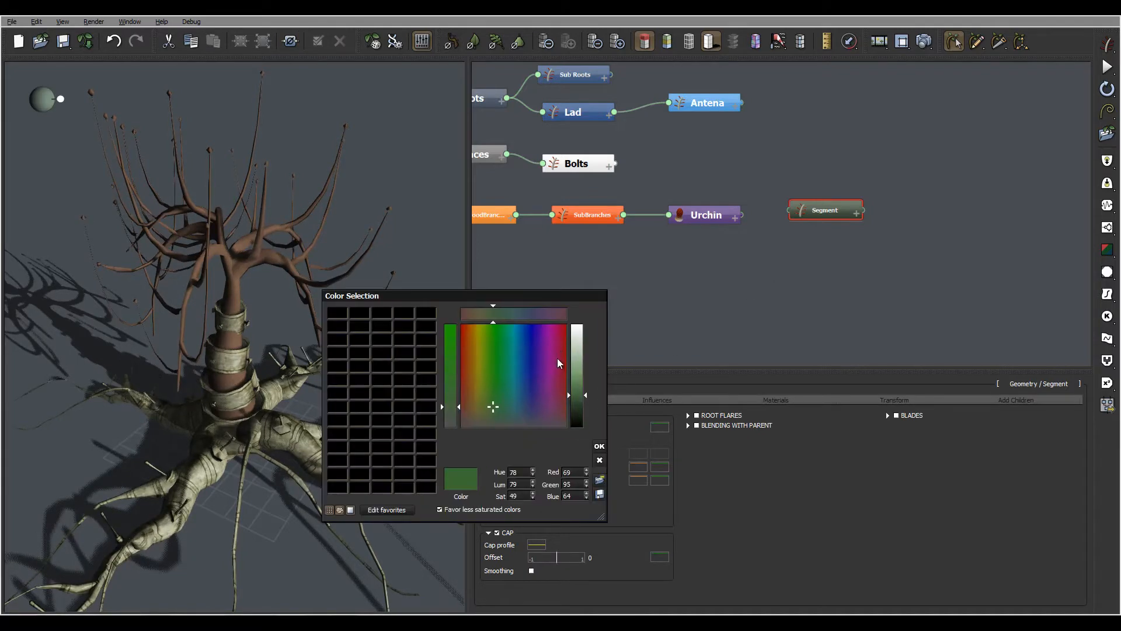
pyautogui.click(545, 332)
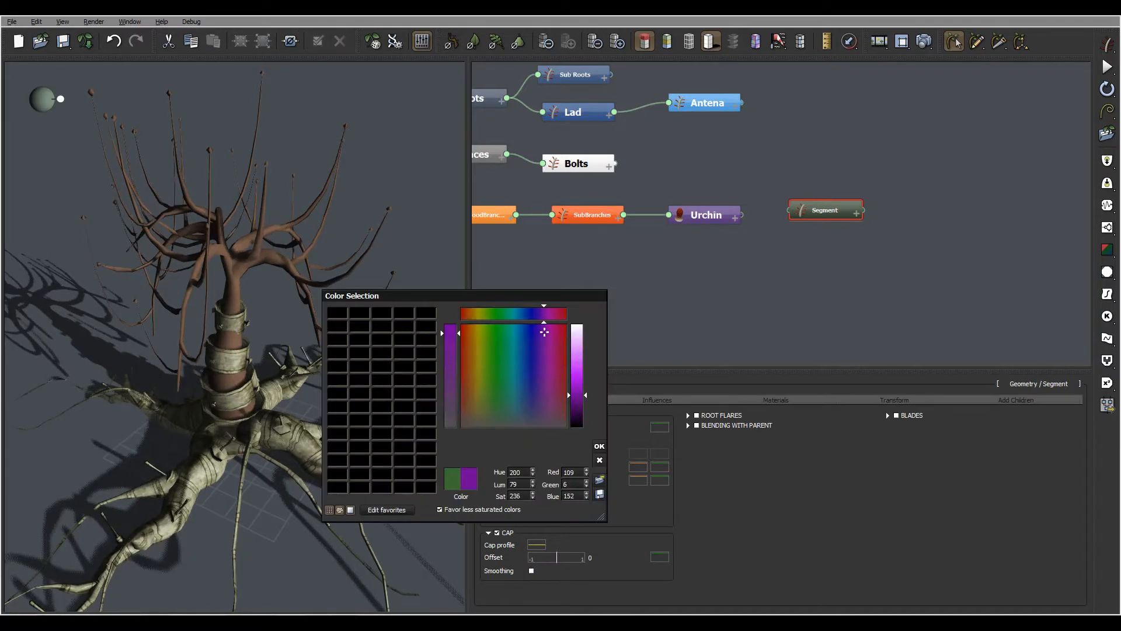
pyautogui.click(599, 445)
# - Rename the new segment node as Blades and connect it as a child of the Urchin node
pyautogui.doubleClick(833, 214)
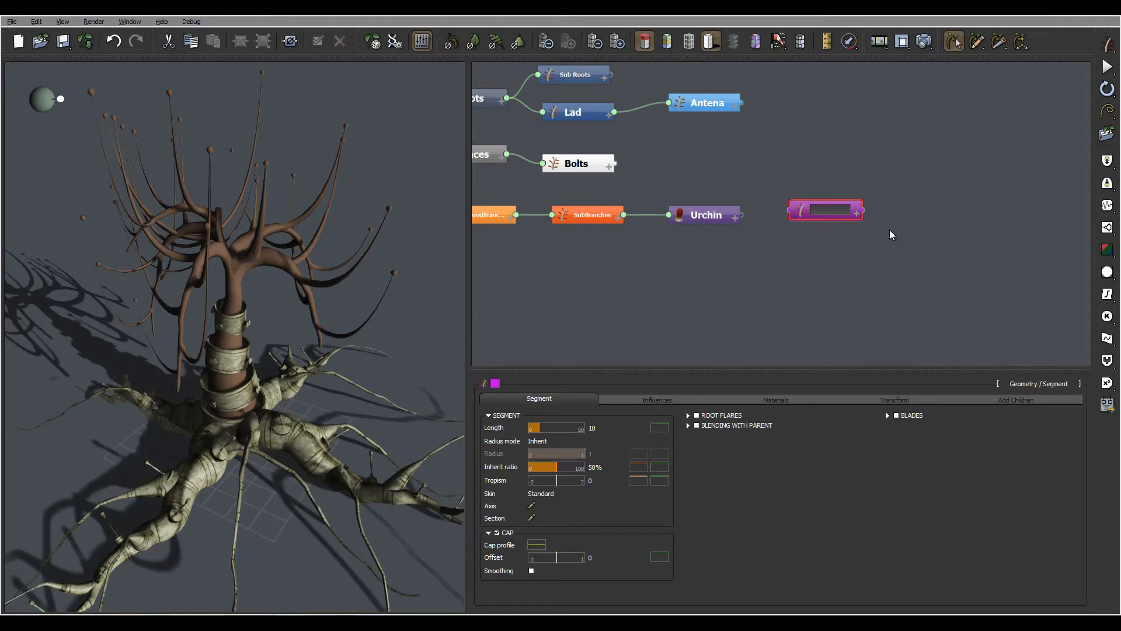
pyautogui.write('Steam')
pyautogui.press('BackSpace')
pyautogui.press('BackSpace')
pyautogui.write('B')
pyautogui.press('Return')
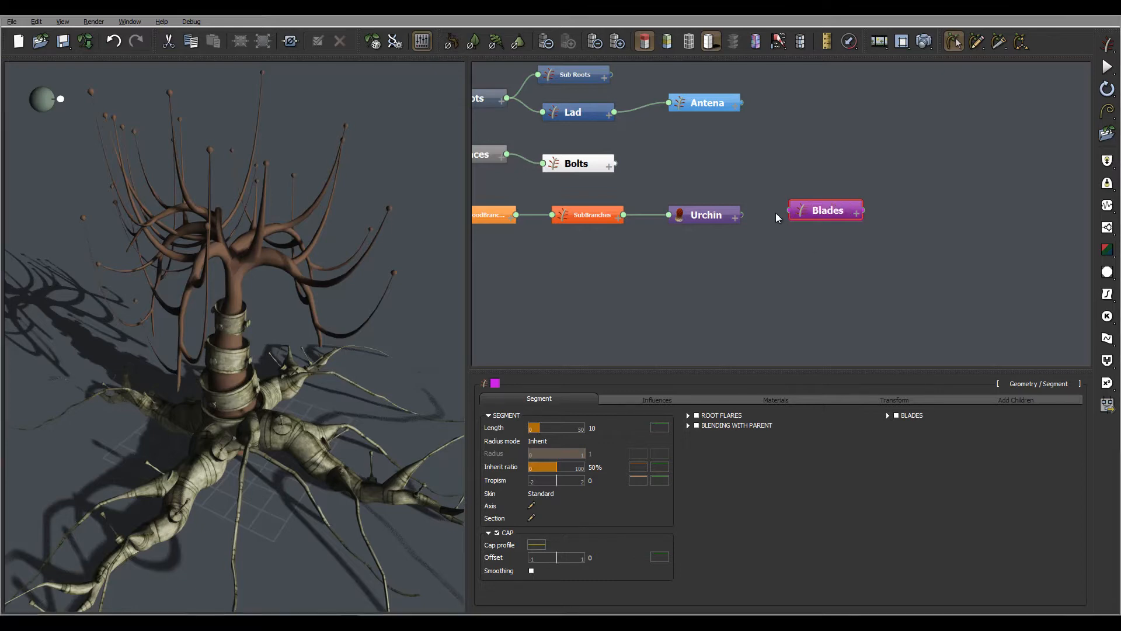
pyautogui.moveTo(792, 215); pyautogui.dragTo(739, 215)
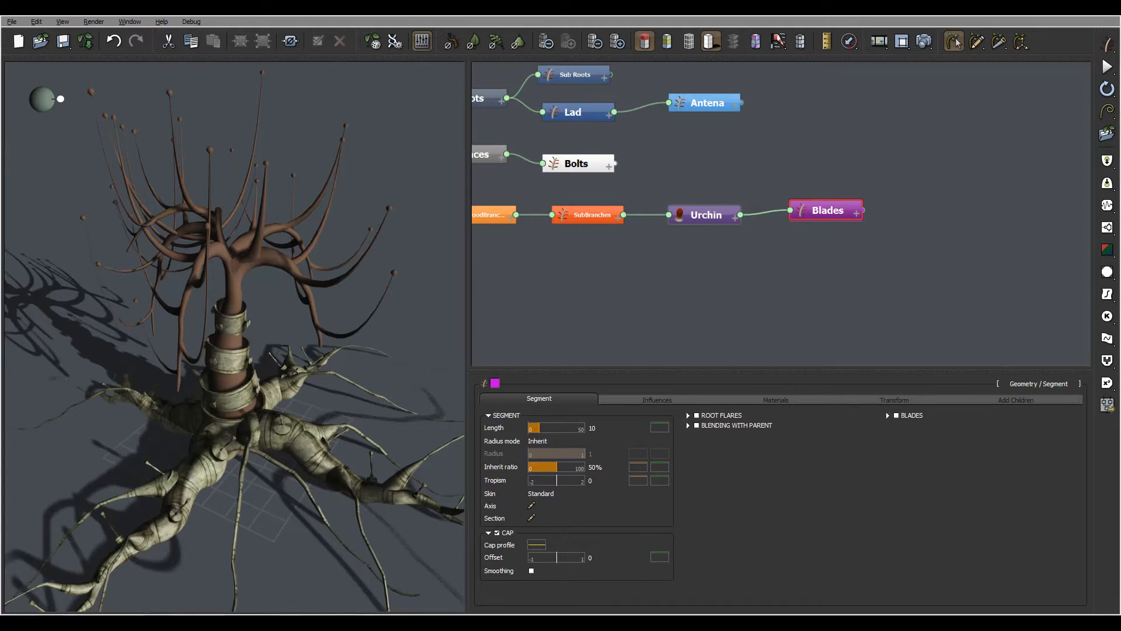
# - Examine the Urchin node's geometry, material and distribution parameters
pyautogui.click(731, 215)
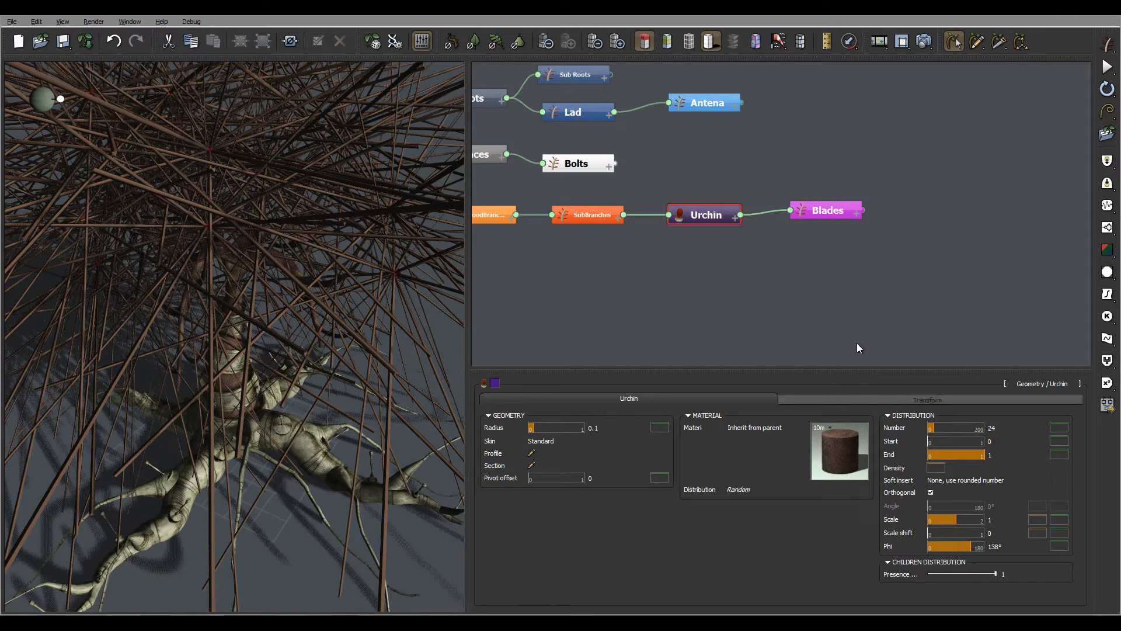
pyautogui.moveTo(499, 426)
pyautogui.moveTo(589, 476)
pyautogui.moveTo(854, 461)
# - Set the Blades segment length to 2.5 with a variation of 0.5 and inspect the foliage
pyautogui.click(845, 211)
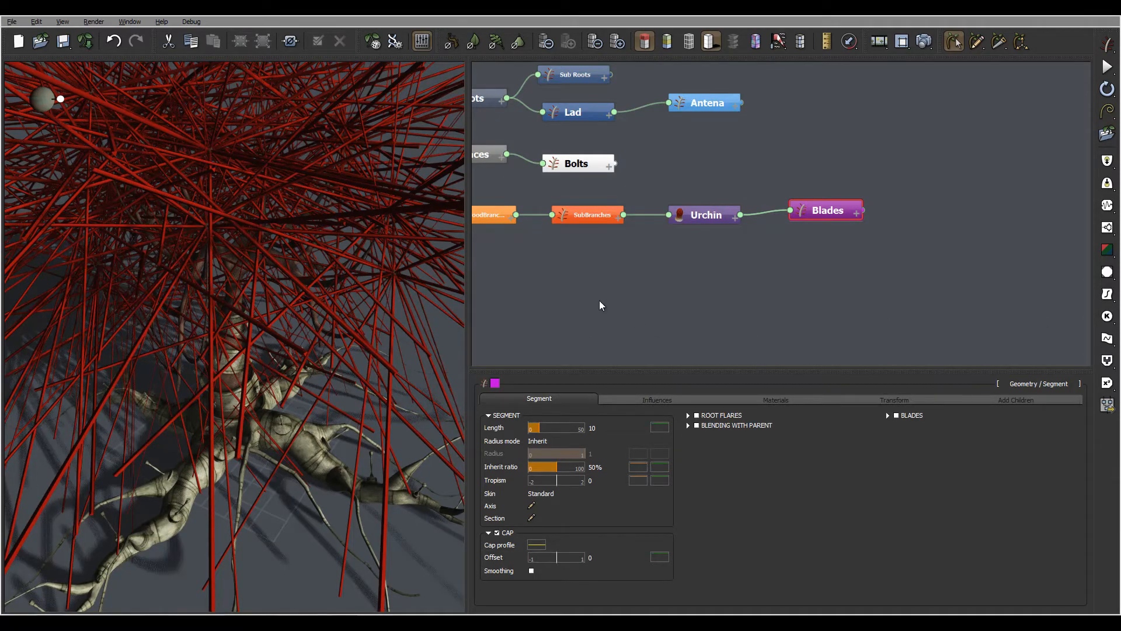
pyautogui.moveTo(334, 255); pyautogui.dragTo(286, 239, button='right')
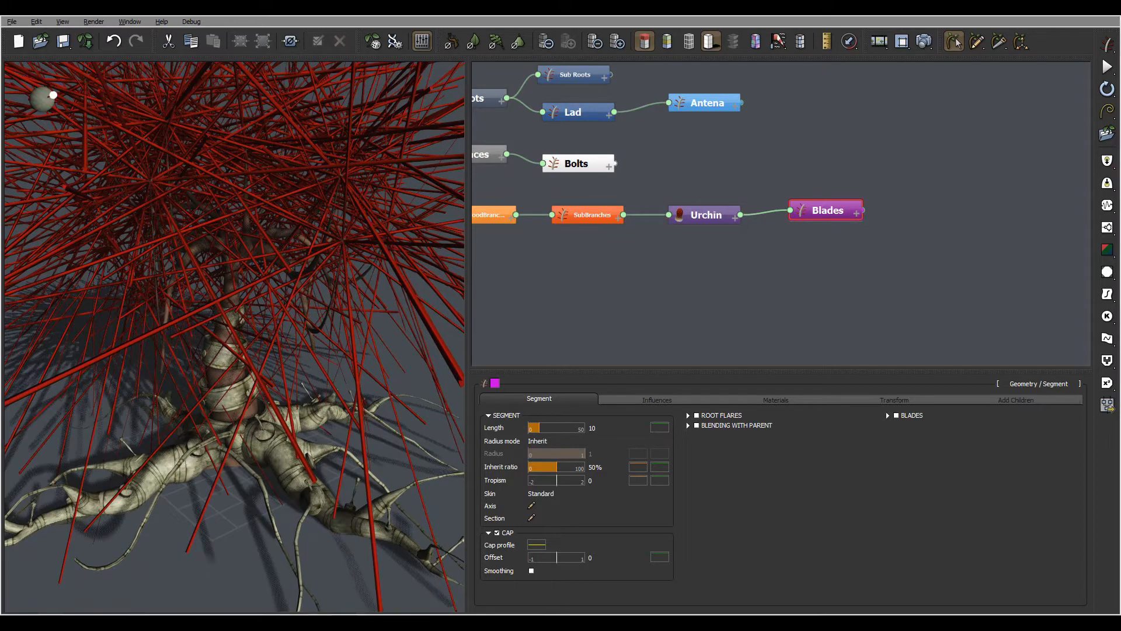
pyautogui.click(597, 429)
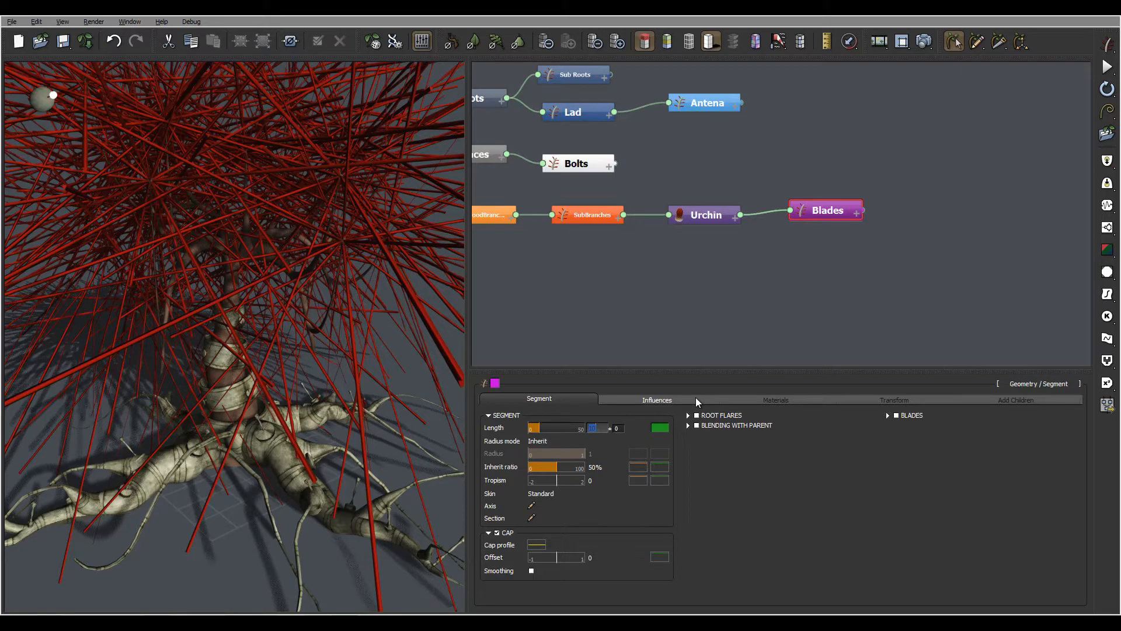
pyautogui.write('2.5')
pyautogui.press('Tab')
pyautogui.write('0.5')
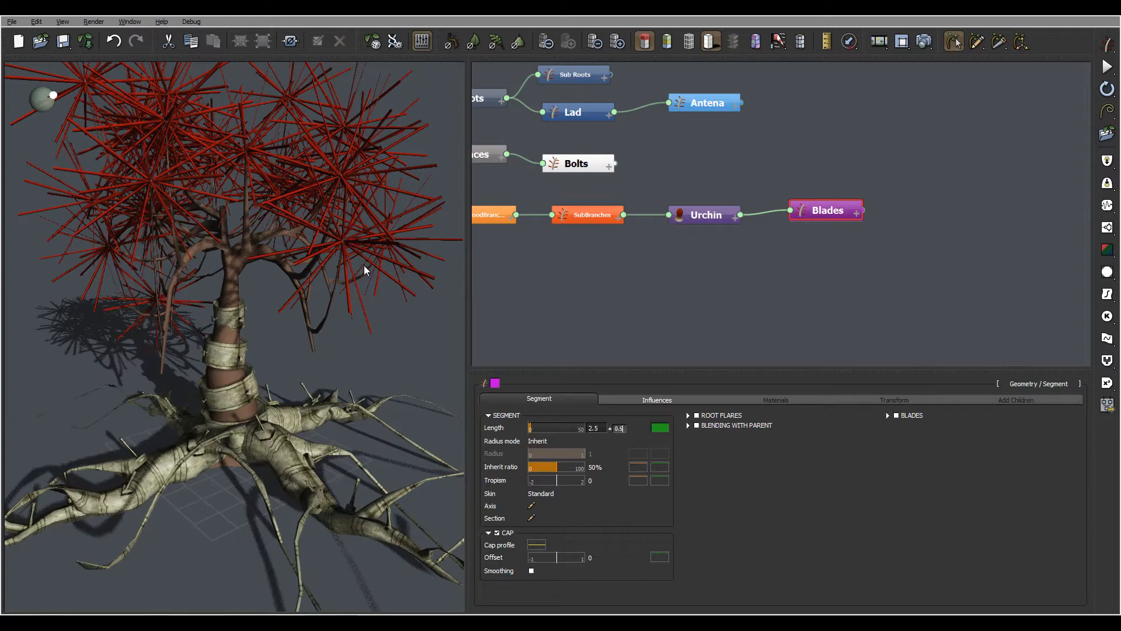
pyautogui.moveTo(319, 170); pyautogui.dragTo(329, 325, button='right')
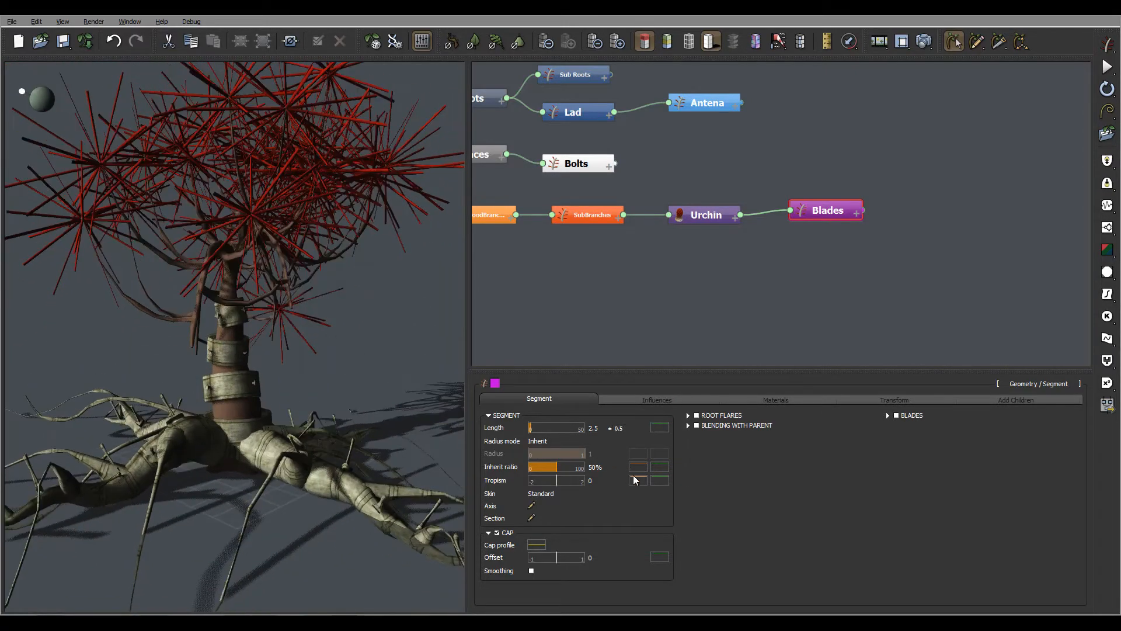
# - Set the Blades segment's tropism to 55 and its inherit ratio to 0%
pyautogui.click(591, 481)
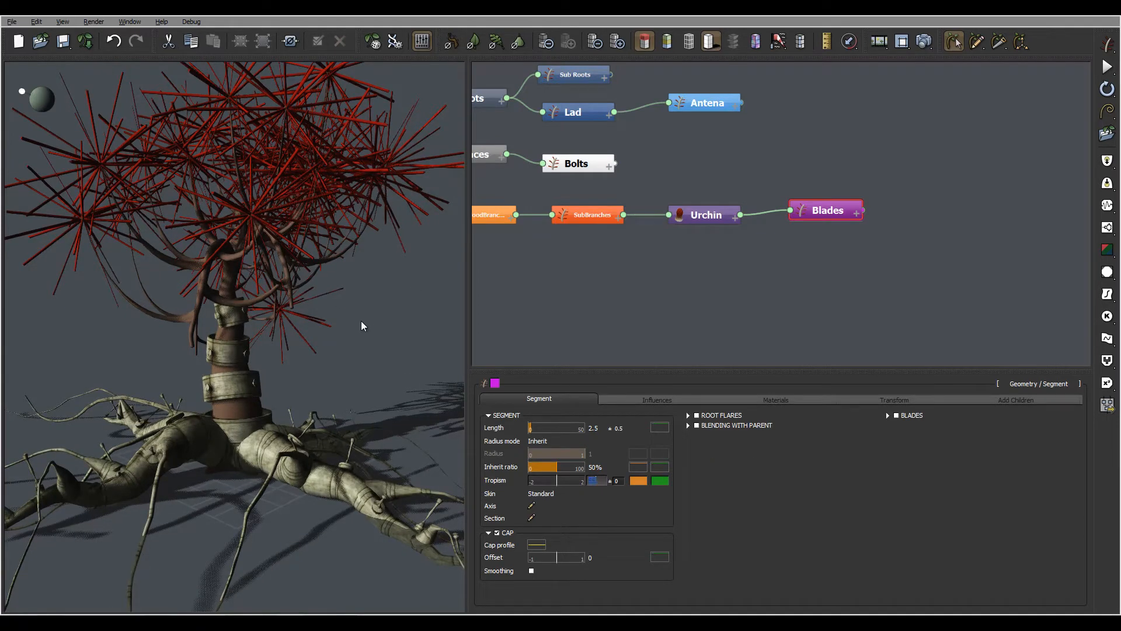
pyautogui.press('Return')
pyautogui.moveTo(283, 216); pyautogui.dragTo(328, 232)
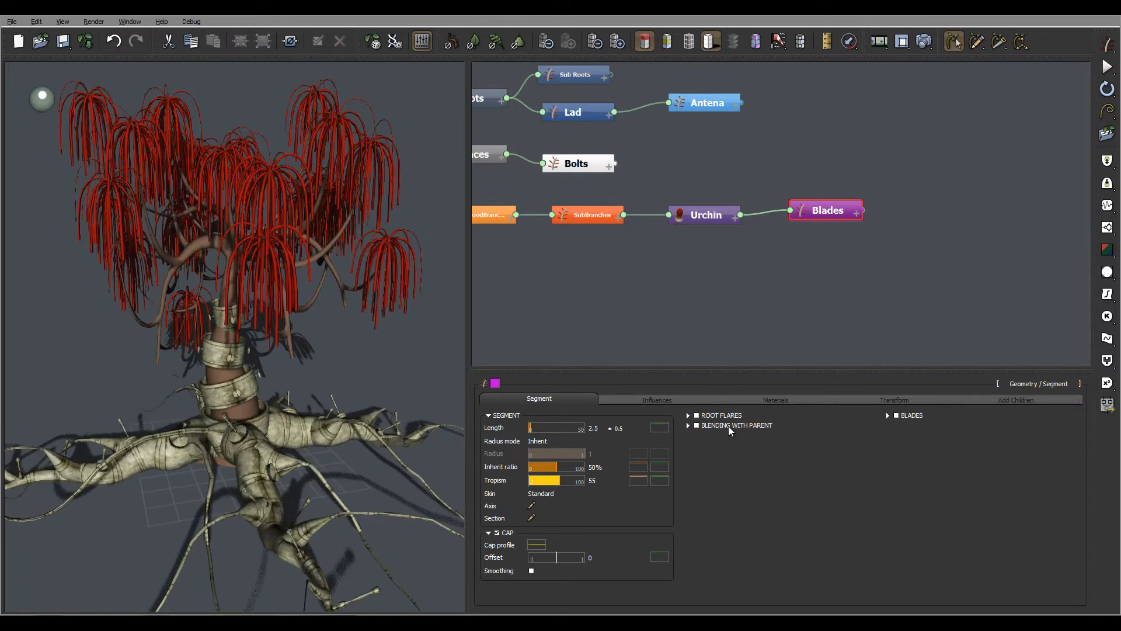
pyautogui.click(610, 467)
pyautogui.write('0')
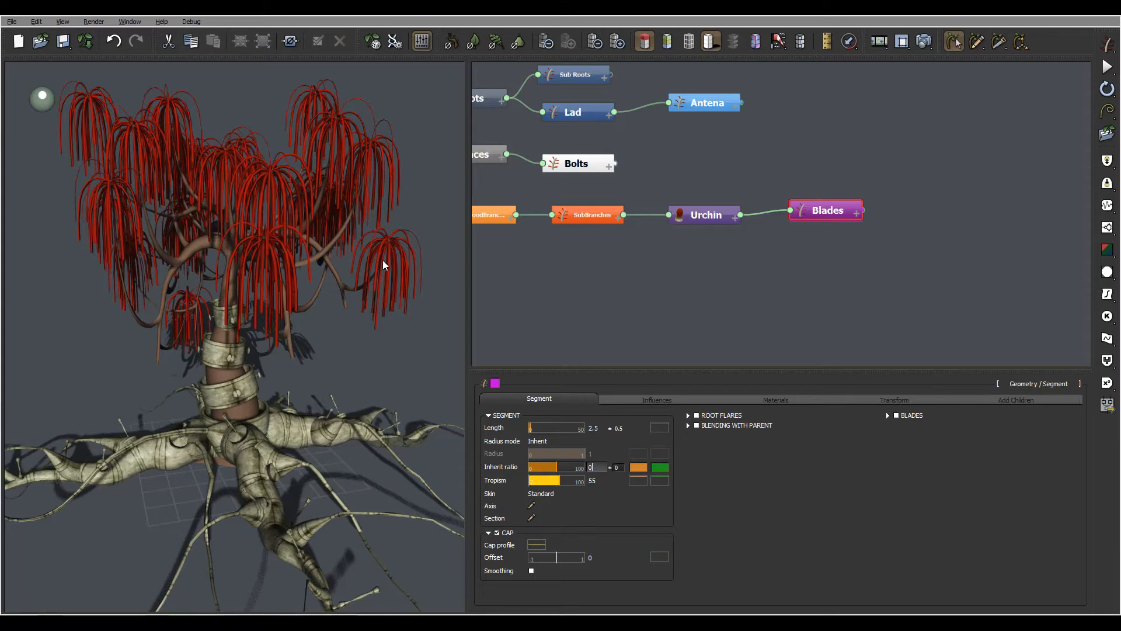
pyautogui.press('Return')
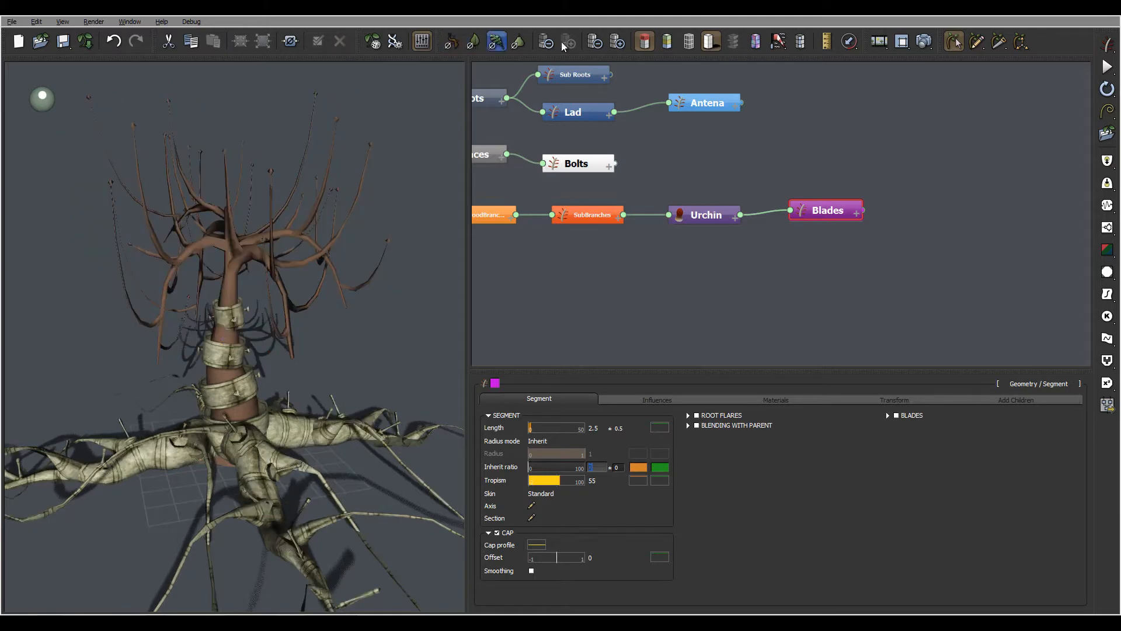
pyautogui.click(595, 44)
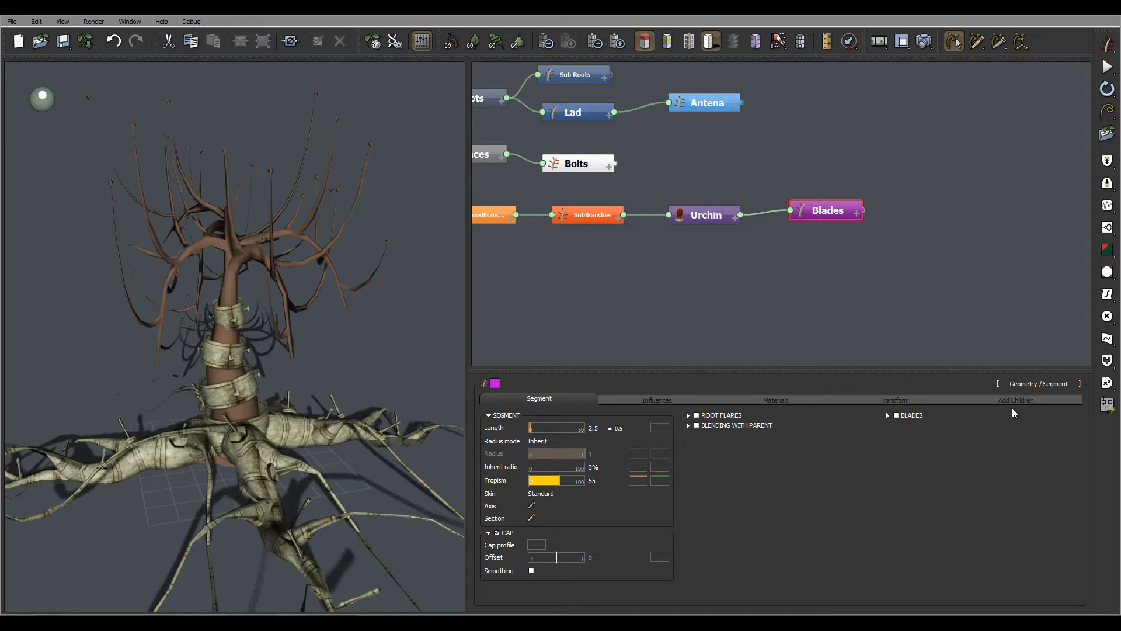
# - Enable blade geometry on the Blades segment and turn on its auto-size option
pyautogui.click(904, 421)
pyautogui.click(887, 415)
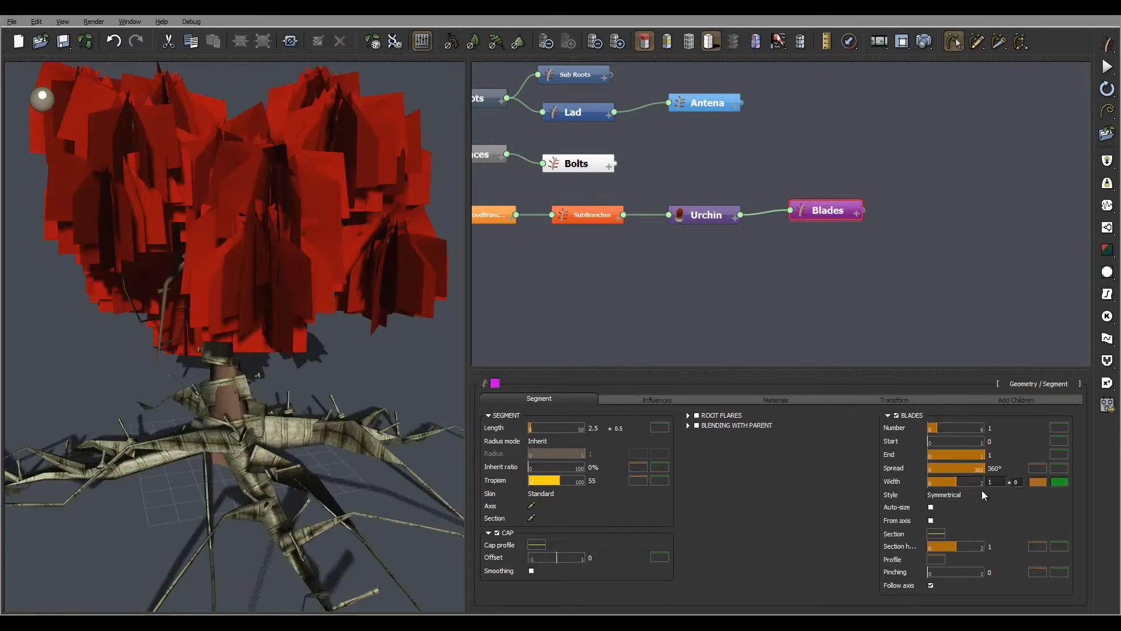
pyautogui.click(932, 506)
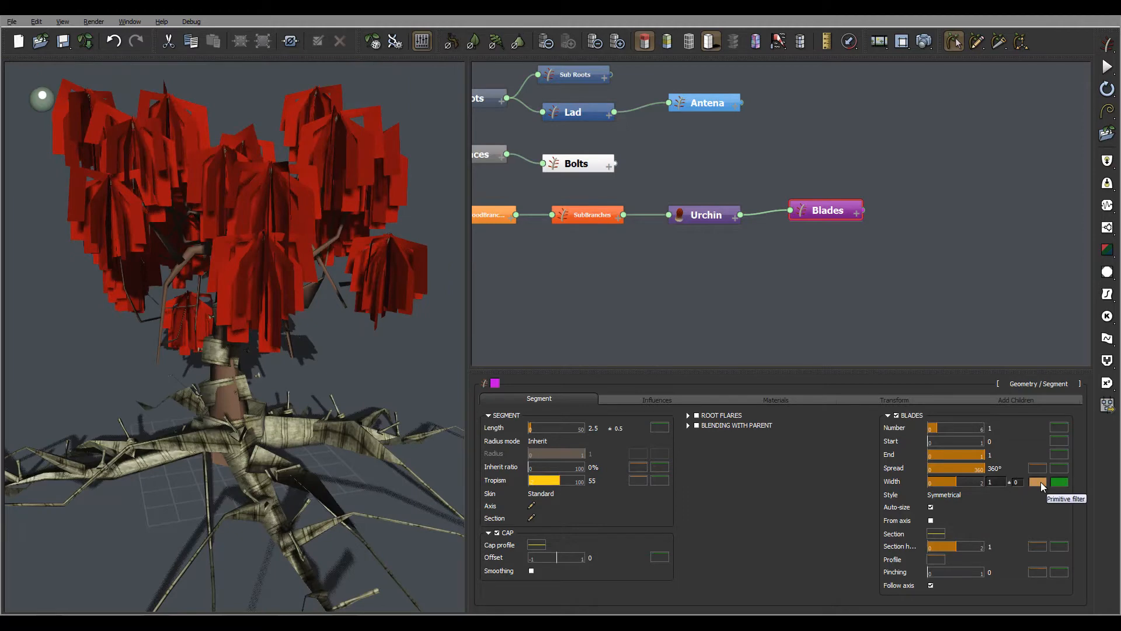
# - Taper the blade width along its length by lowering the profile curve's end keypoint at X 1 to Y 0.0587
pyautogui.click(1041, 481)
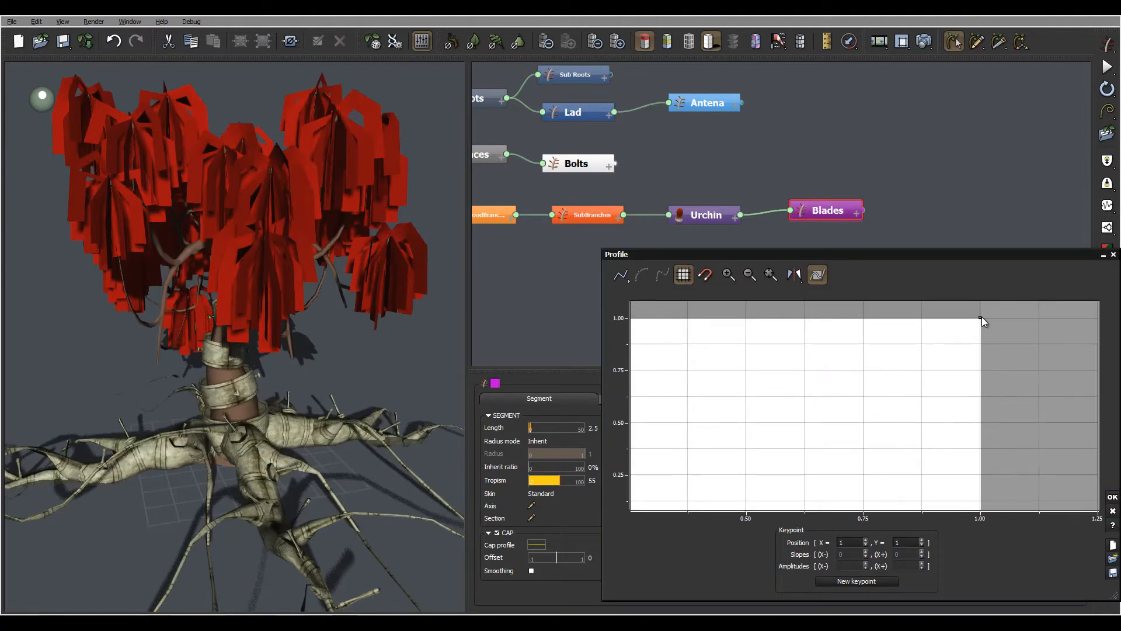
pyautogui.moveTo(982, 316); pyautogui.dragTo(988, 488)
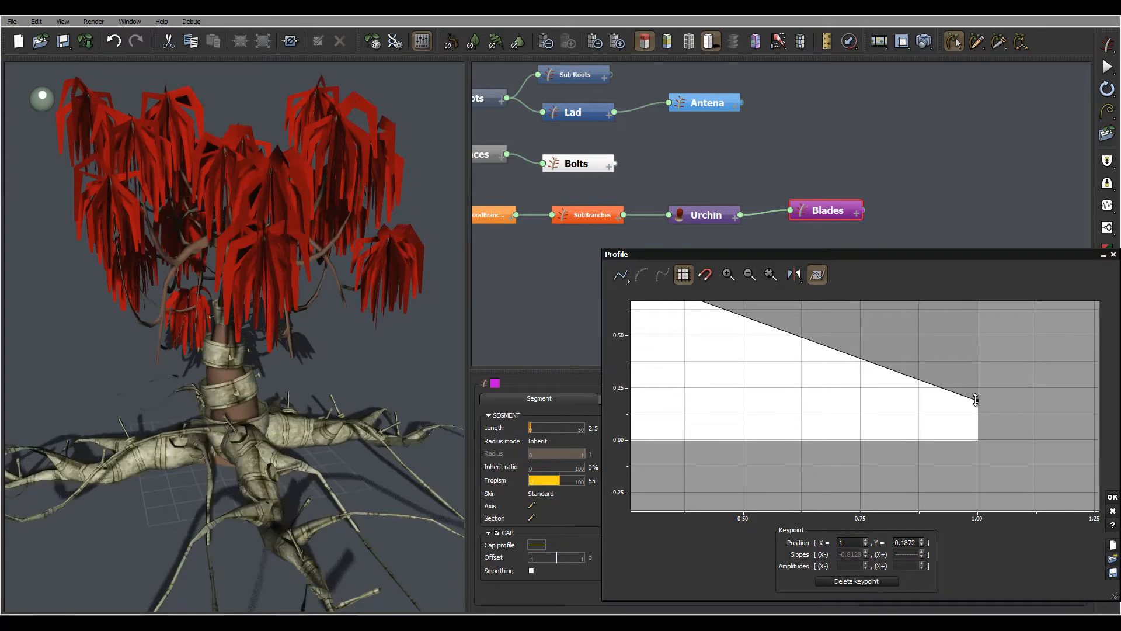
pyautogui.moveTo(980, 404); pyautogui.dragTo(979, 428)
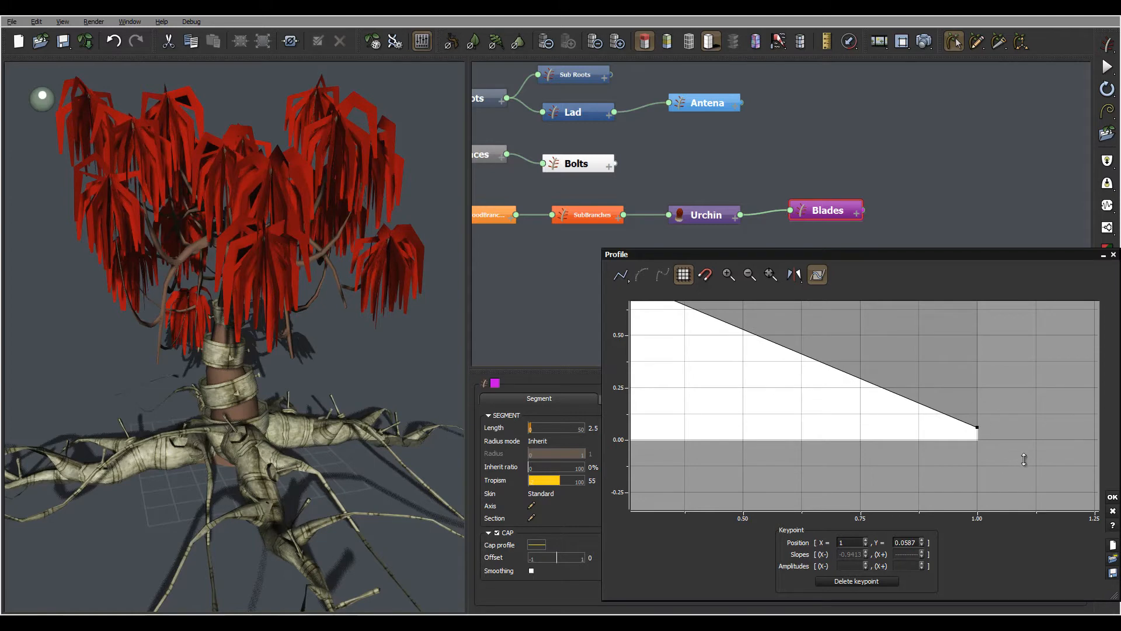
pyautogui.click(1112, 498)
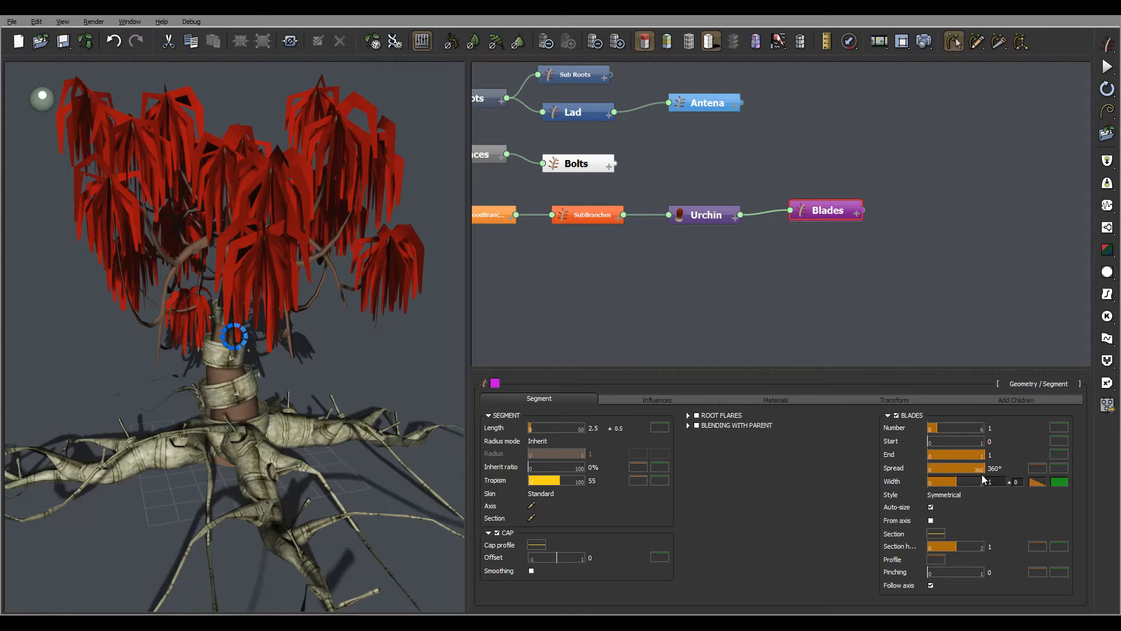
# - Set the blade width to 0.24 and check the foliage from different angles
pyautogui.moveTo(941, 484); pyautogui.dragTo(937, 482)
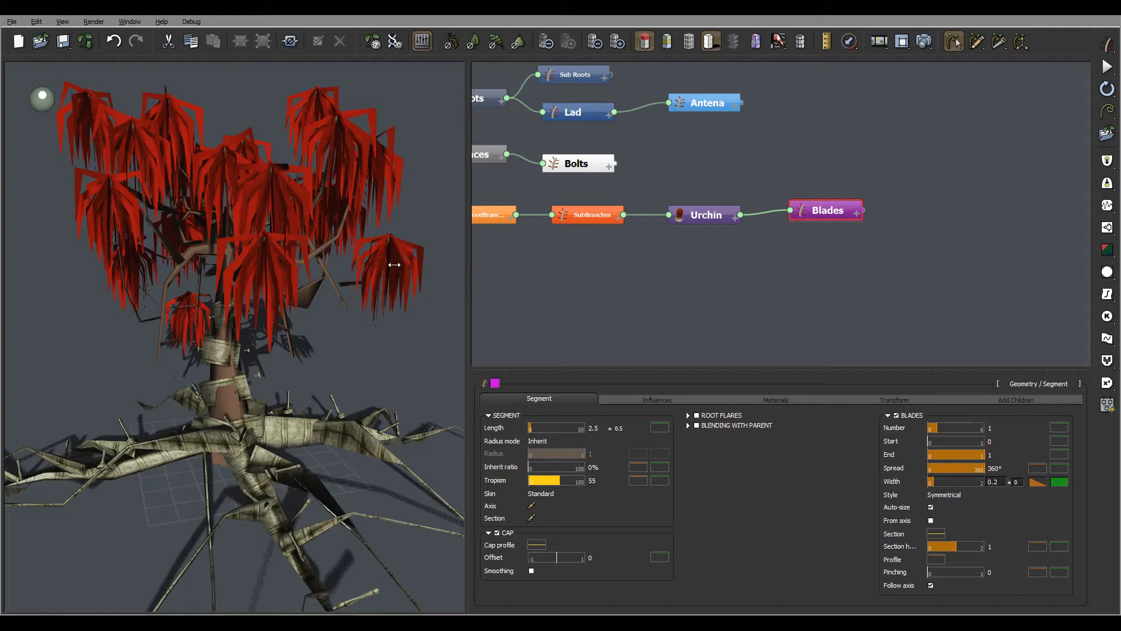
pyautogui.moveTo(376, 253); pyautogui.dragTo(373, 307)
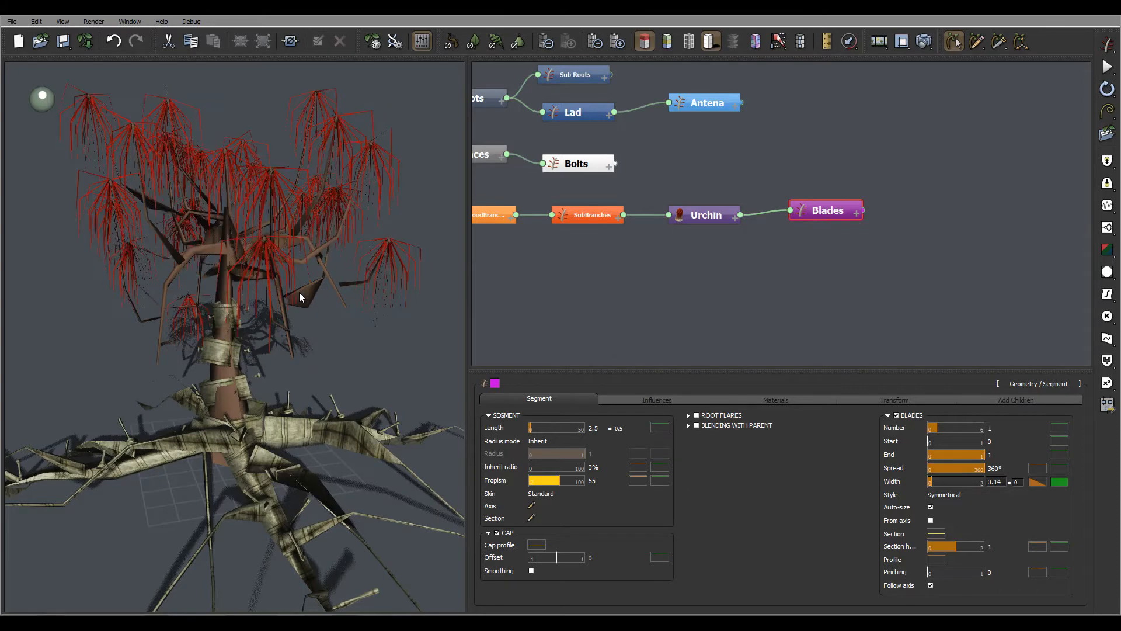
pyautogui.moveTo(345, 293)
pyautogui.mouseDown()
pyautogui.moveTo(374, 295)
pyautogui.moveTo(345, 256)
pyautogui.moveTo(314, 293)
pyautogui.moveTo(343, 296)
pyautogui.mouseUp()
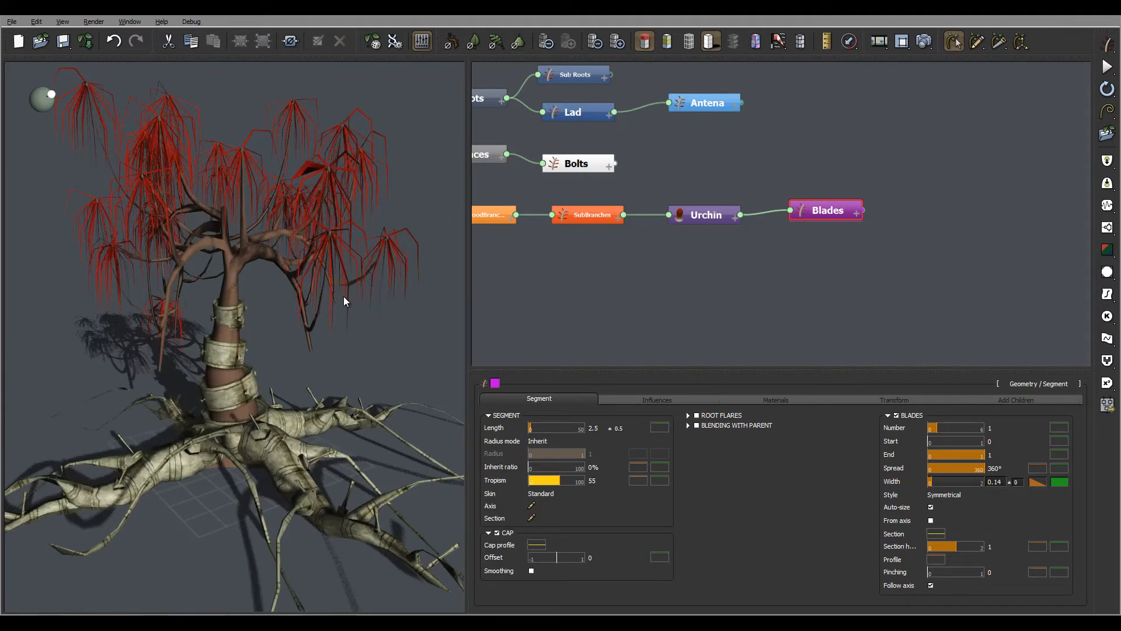
pyautogui.moveTo(343, 296); pyautogui.dragTo(376, 248)
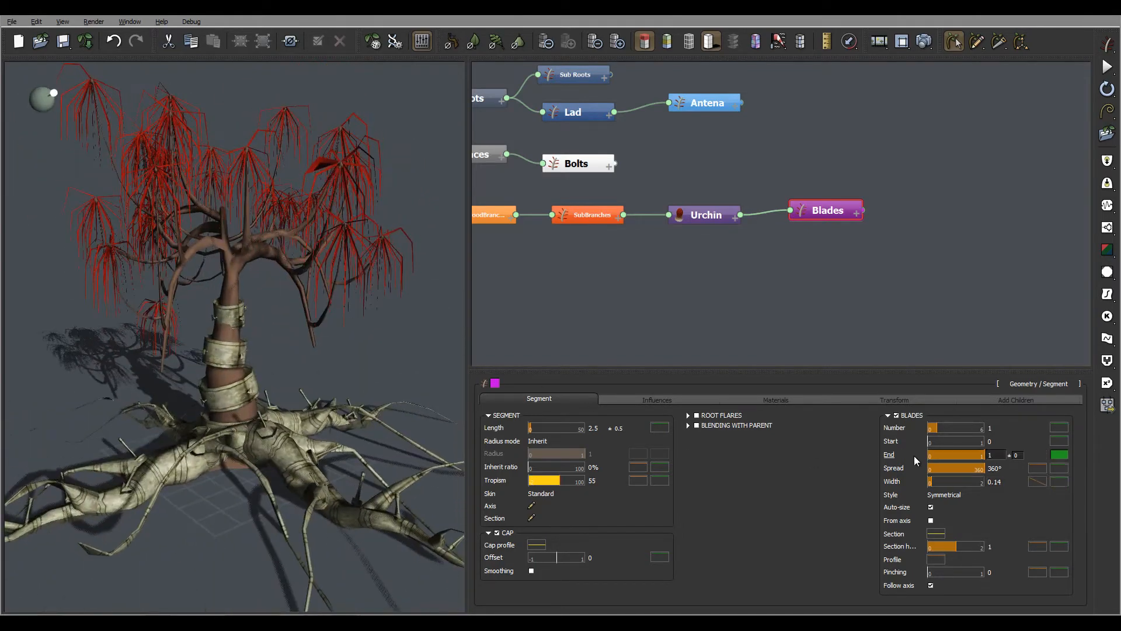
pyautogui.moveTo(937, 482); pyautogui.dragTo(940, 482)
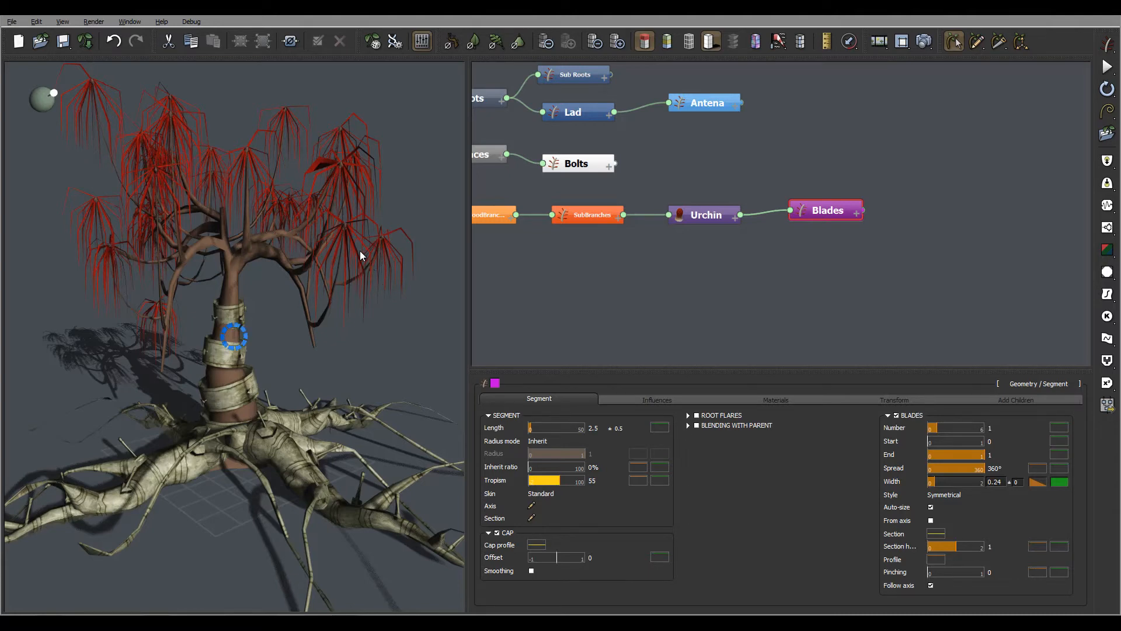
pyautogui.moveTo(387, 288); pyautogui.dragTo(320, 280)
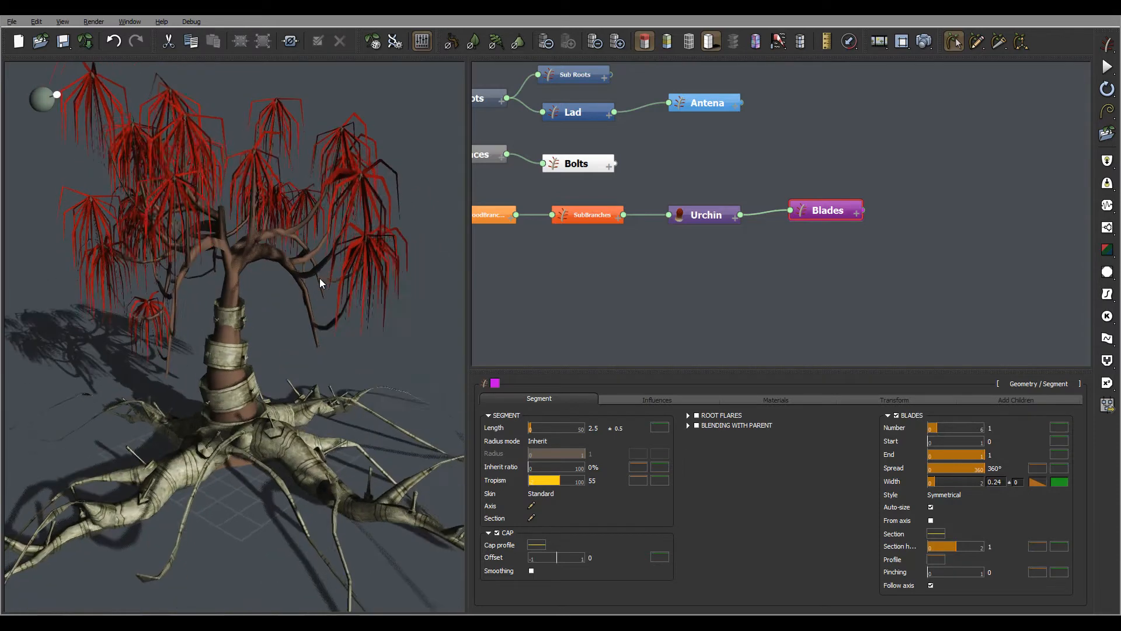
# - Lower the end keypoint of the blade section curve to about -0.08 and set the section height to 0.31
pyautogui.click(936, 533)
pyautogui.moveTo(730, 387); pyautogui.dragTo(642, 368, button='middle')
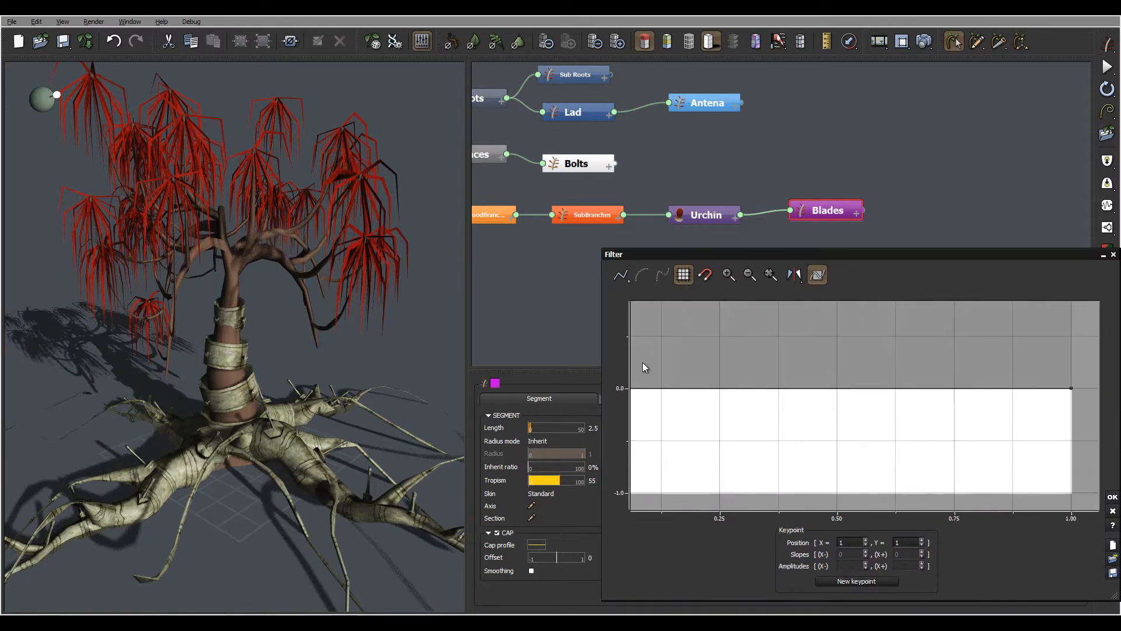
pyautogui.moveTo(995, 383); pyautogui.dragTo(994, 391)
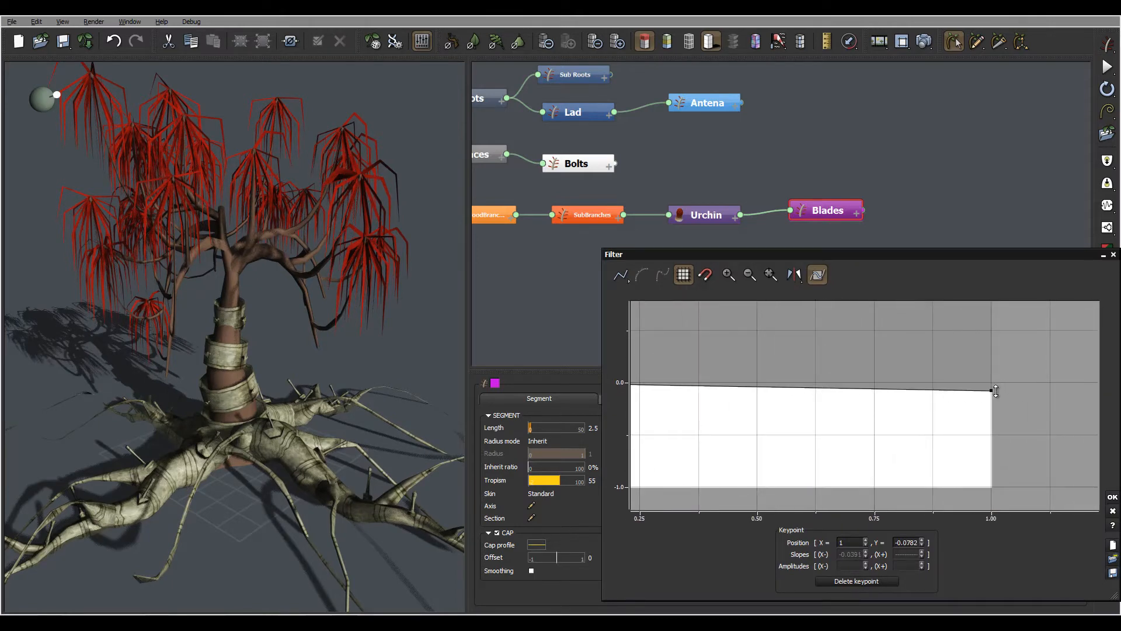
pyautogui.click(1113, 498)
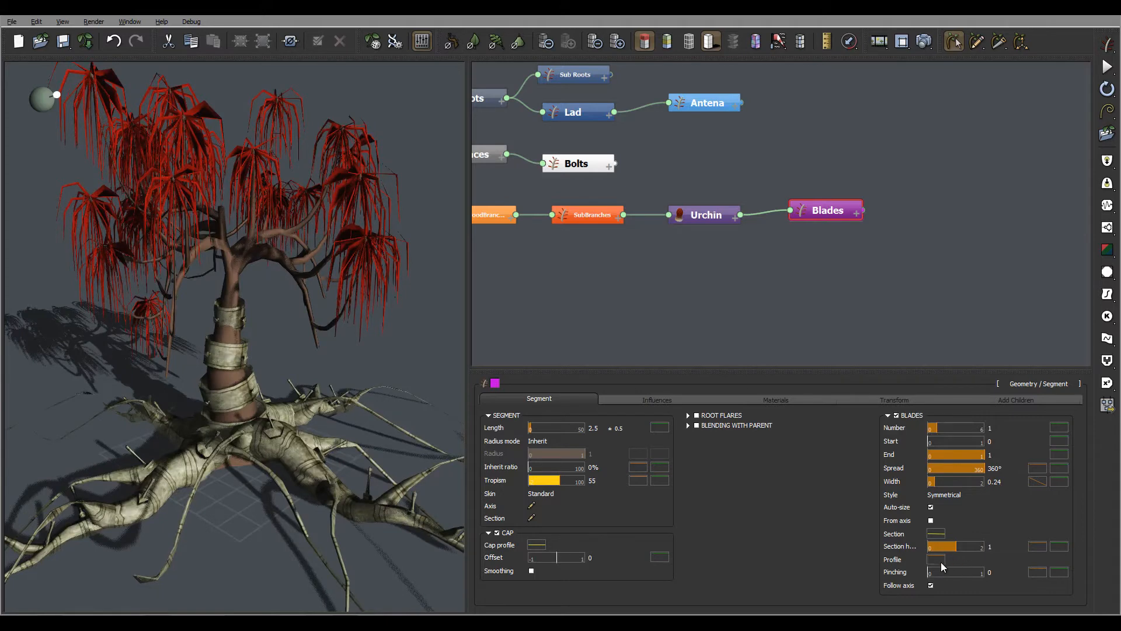
pyautogui.moveTo(960, 546); pyautogui.dragTo(941, 547)
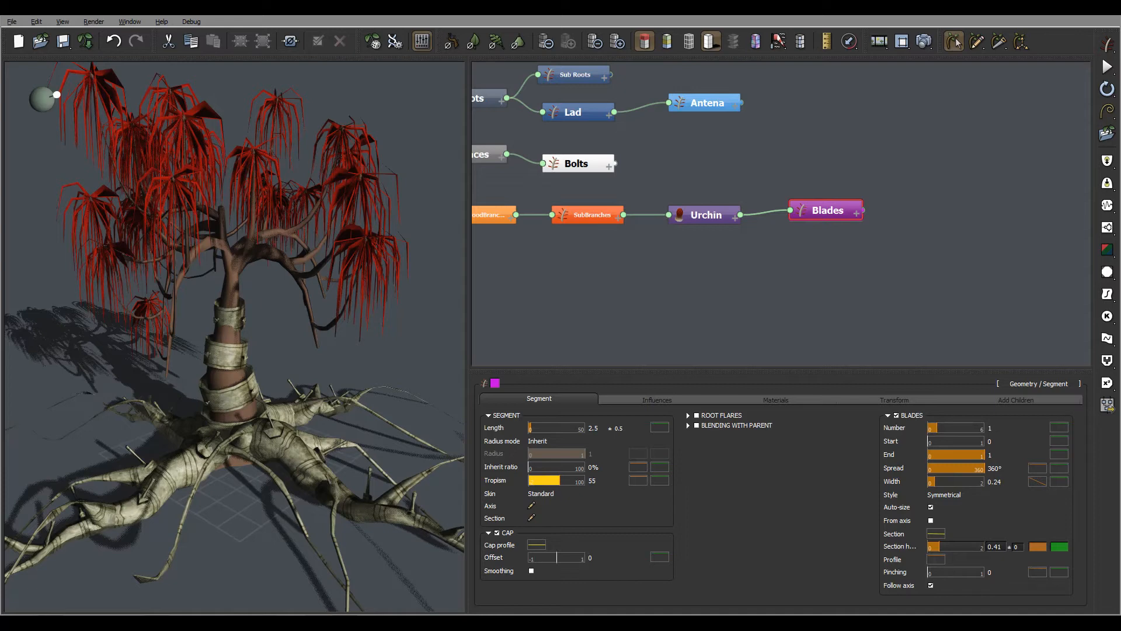
pyautogui.moveTo(941, 547); pyautogui.dragTo(936, 546)
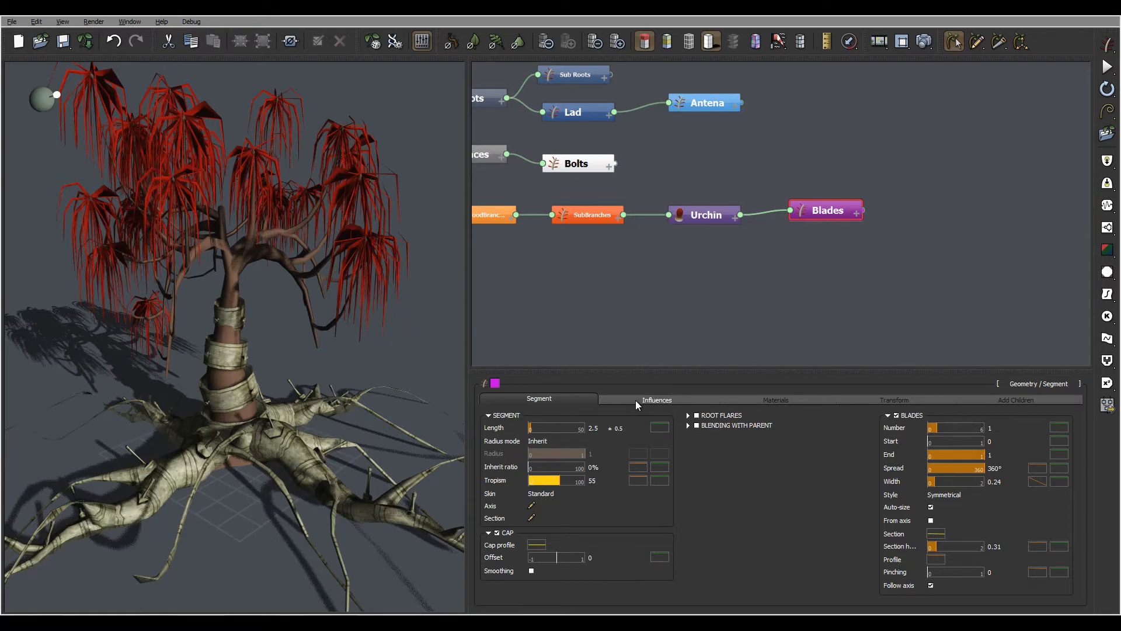
# - Open the segment body material of the Blades node for editing and name it blades
pyautogui.click(793, 401)
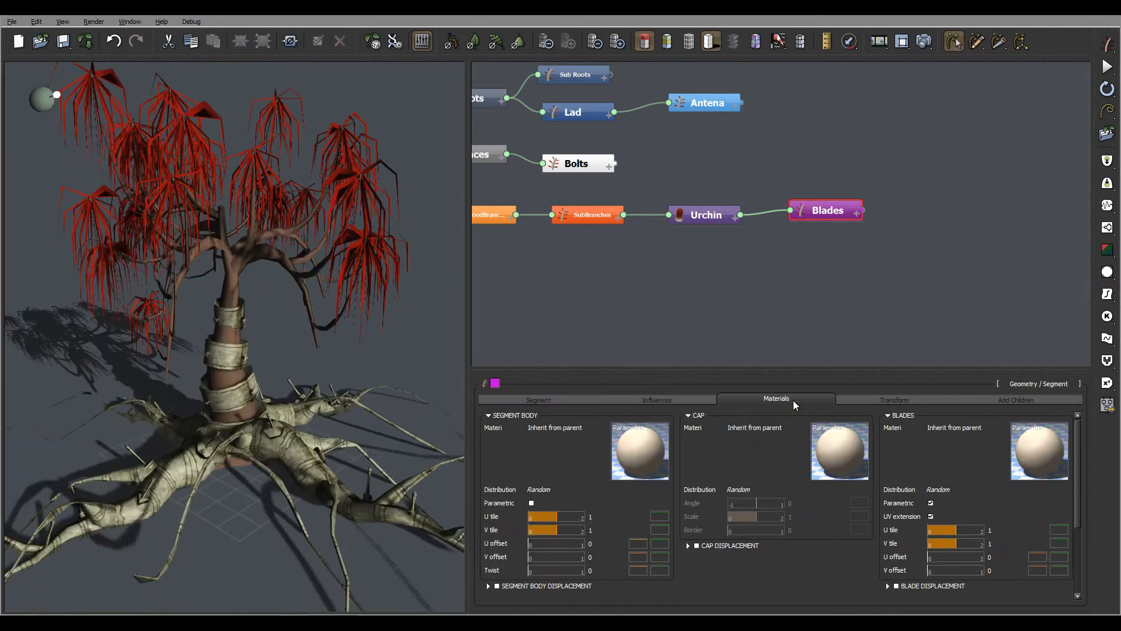
pyautogui.doubleClick(642, 447)
pyautogui.doubleClick(345, 137)
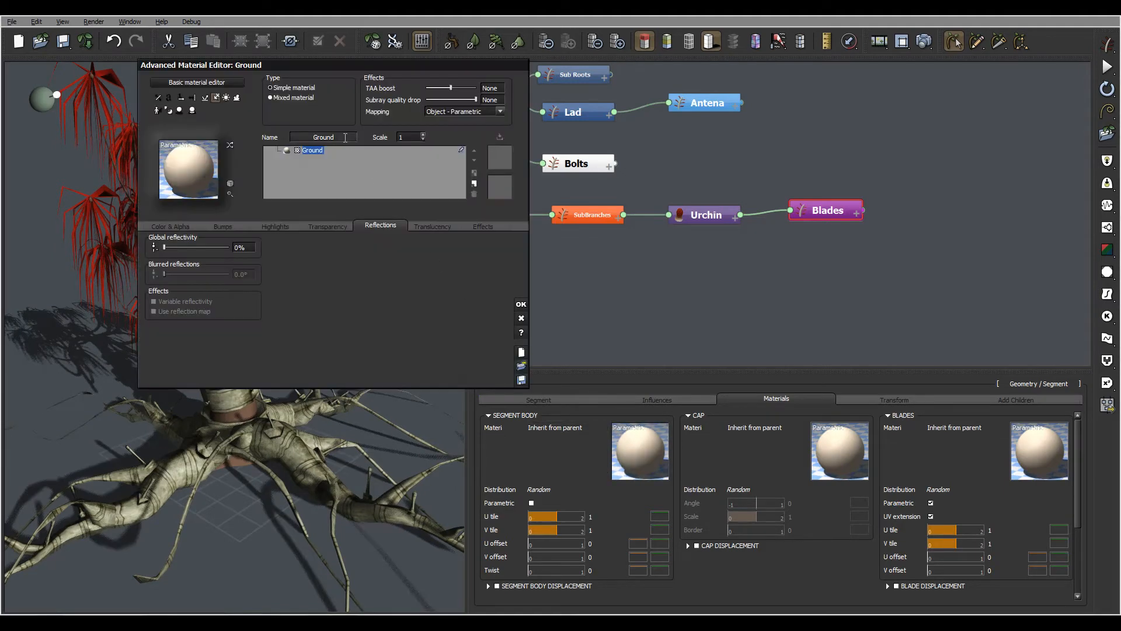
pyautogui.write('blades')
# - Color the blades material with a mapped picture, loading cactusflower.jpg from the PlantFactory folder
pyautogui.click(170, 226)
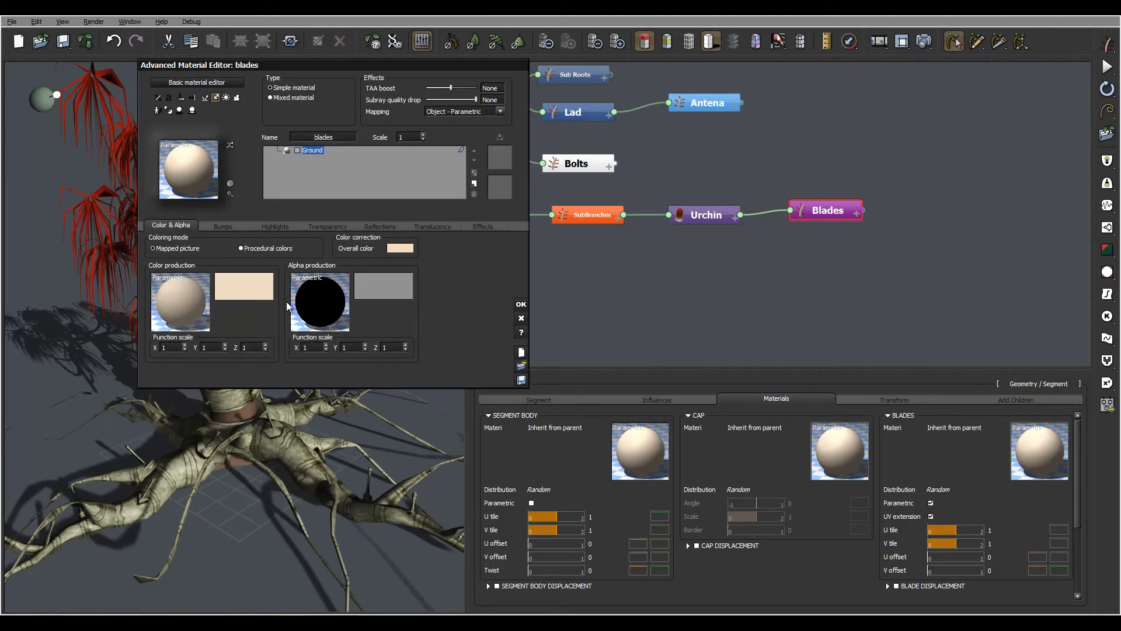
pyautogui.click(222, 279)
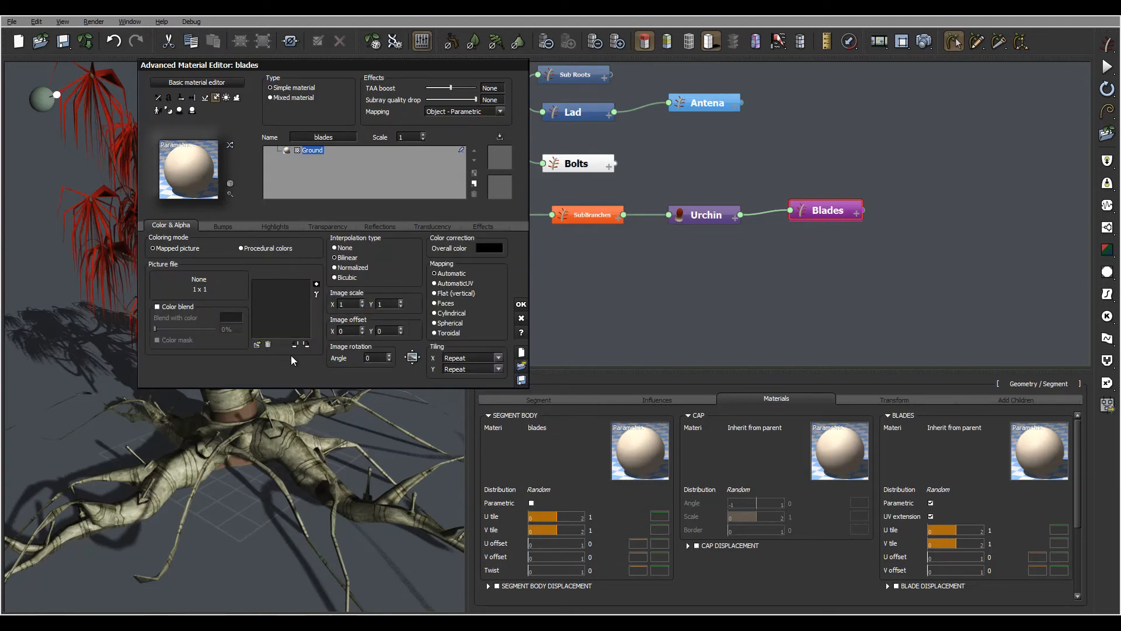
pyautogui.click(257, 345)
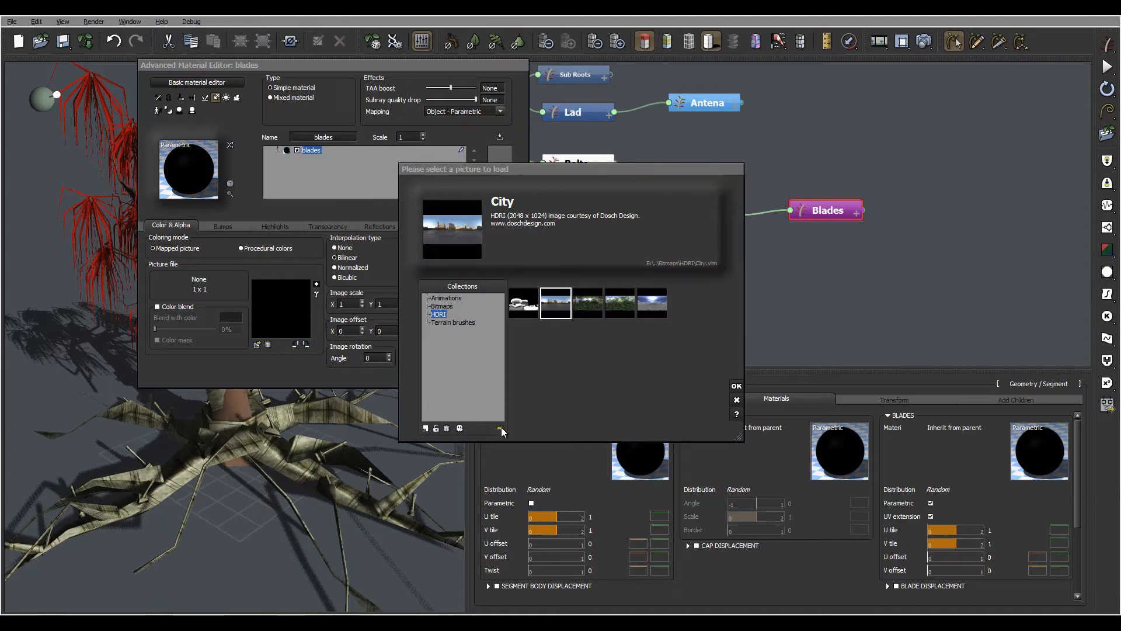
pyautogui.click(498, 428)
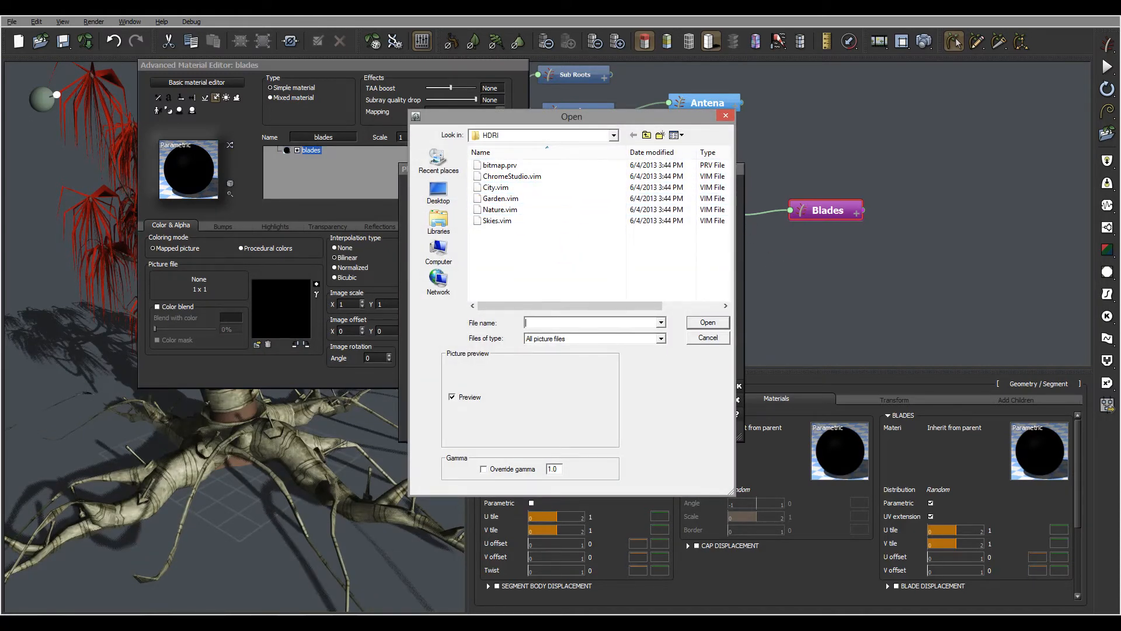
pyautogui.press('BackSpace')
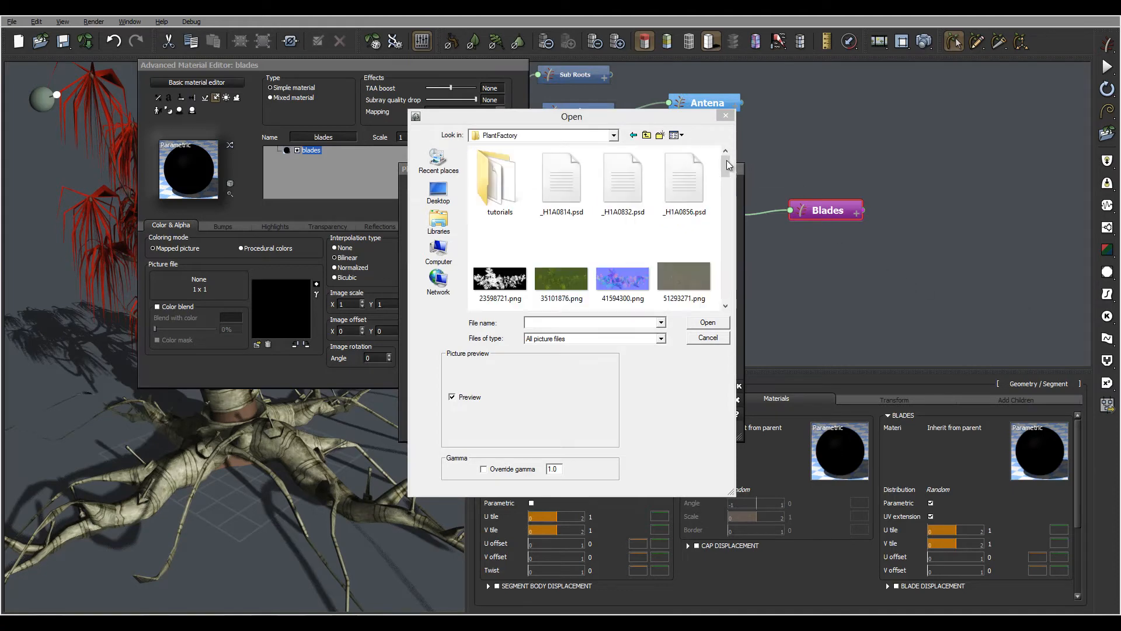
pyautogui.moveTo(726, 160); pyautogui.dragTo(726, 210)
pyautogui.click(689, 220)
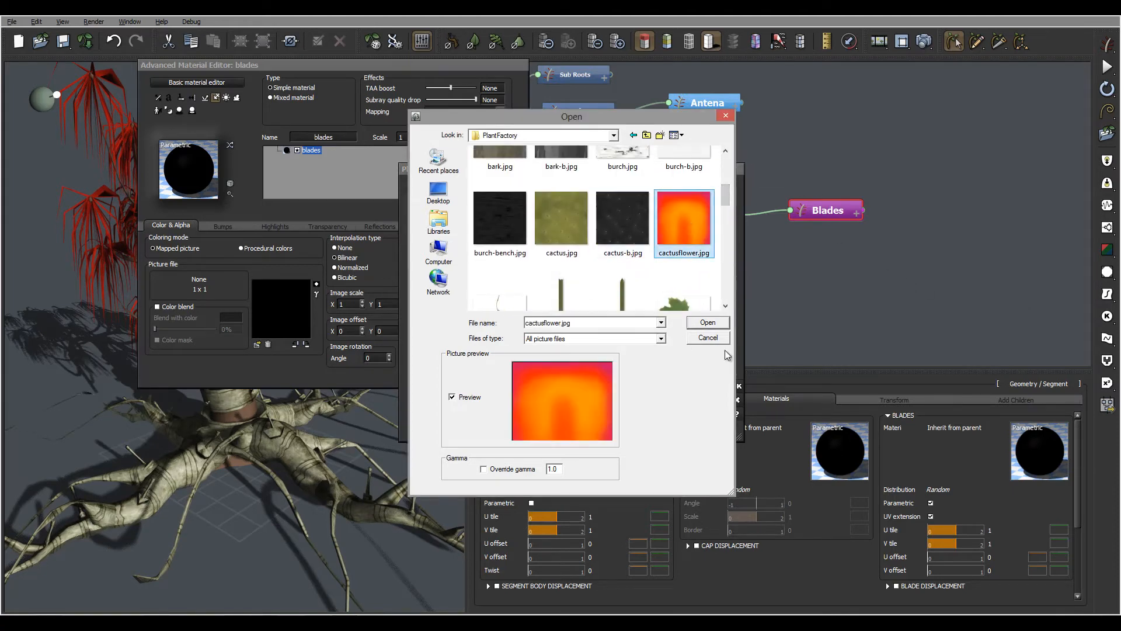
pyautogui.click(702, 325)
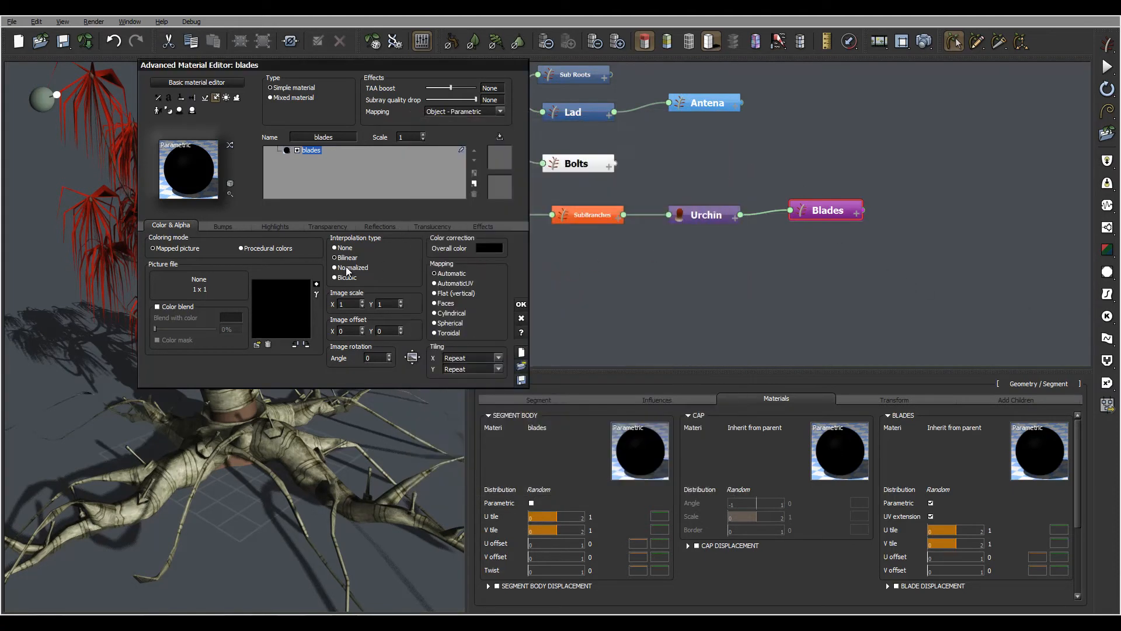
# - Set the blades material's highlight global size to 0% and accept the material
pyautogui.click(280, 226)
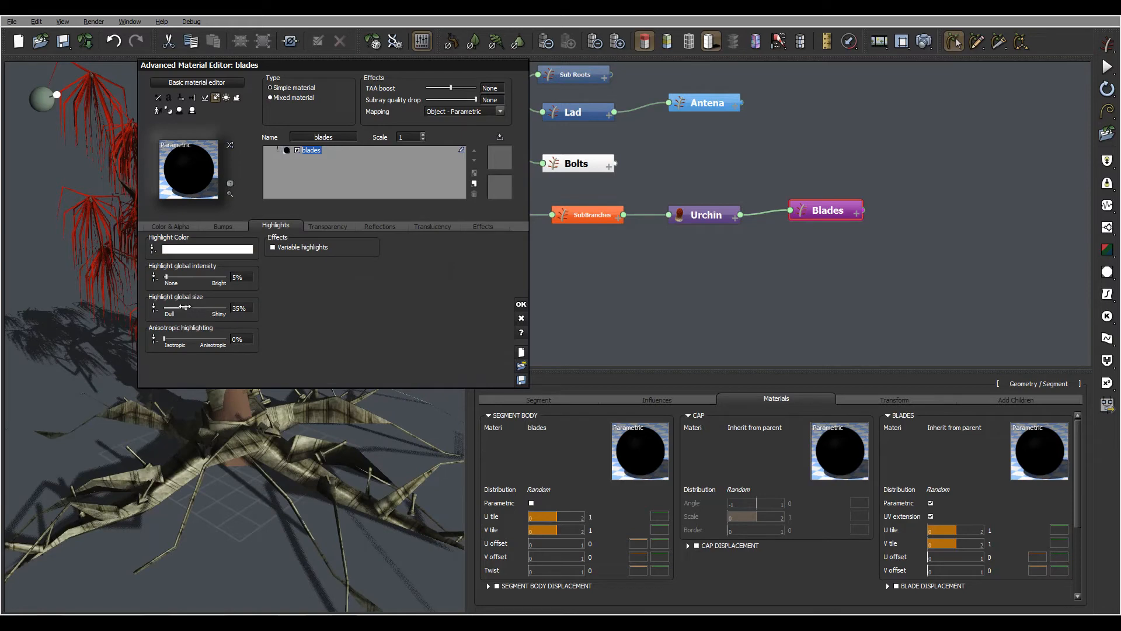
pyautogui.moveTo(185, 307); pyautogui.dragTo(154, 306)
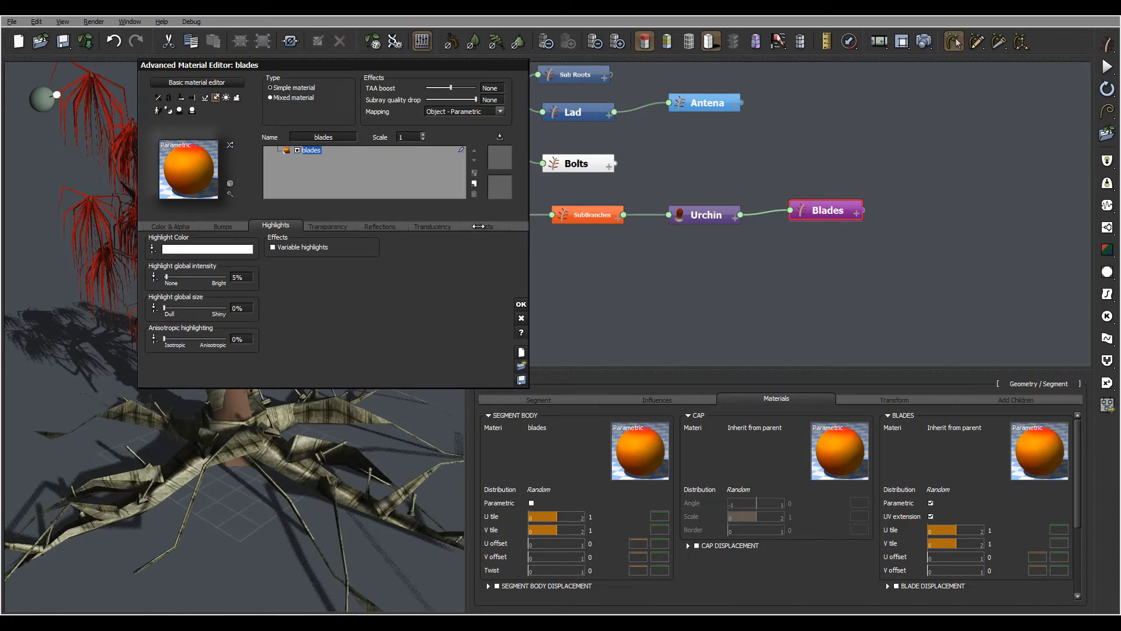
pyautogui.moveTo(166, 277); pyautogui.dragTo(158, 277)
pyautogui.click(484, 227)
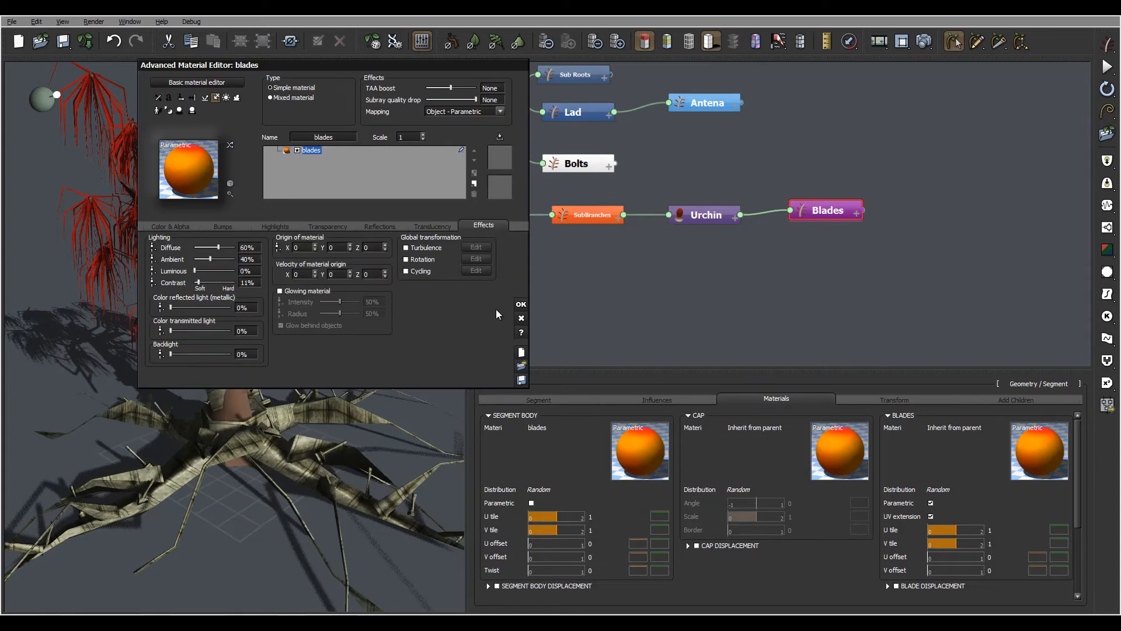
pyautogui.press('Return')
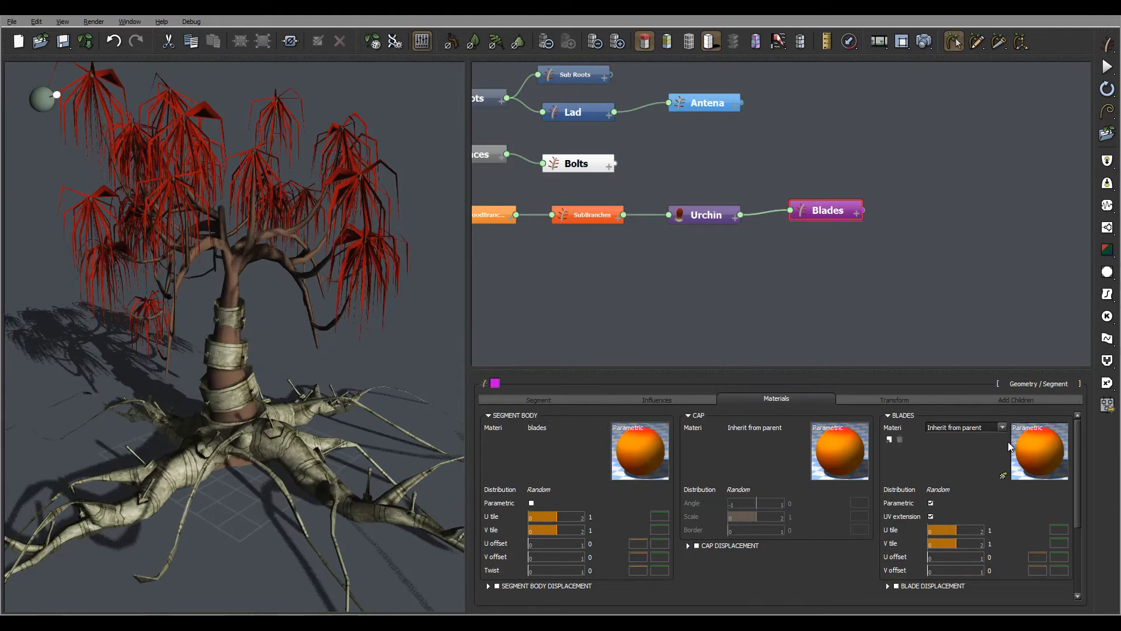
# - Assign the blades material to both the blades and the cap of the Blades segment
pyautogui.click(1000, 428)
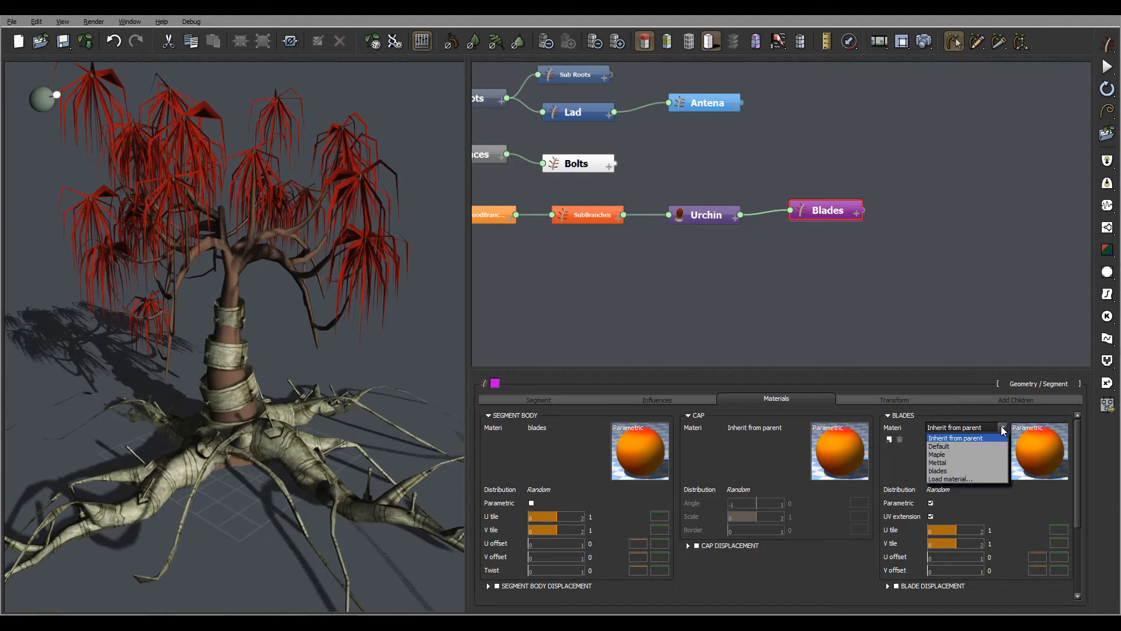
pyautogui.click(966, 472)
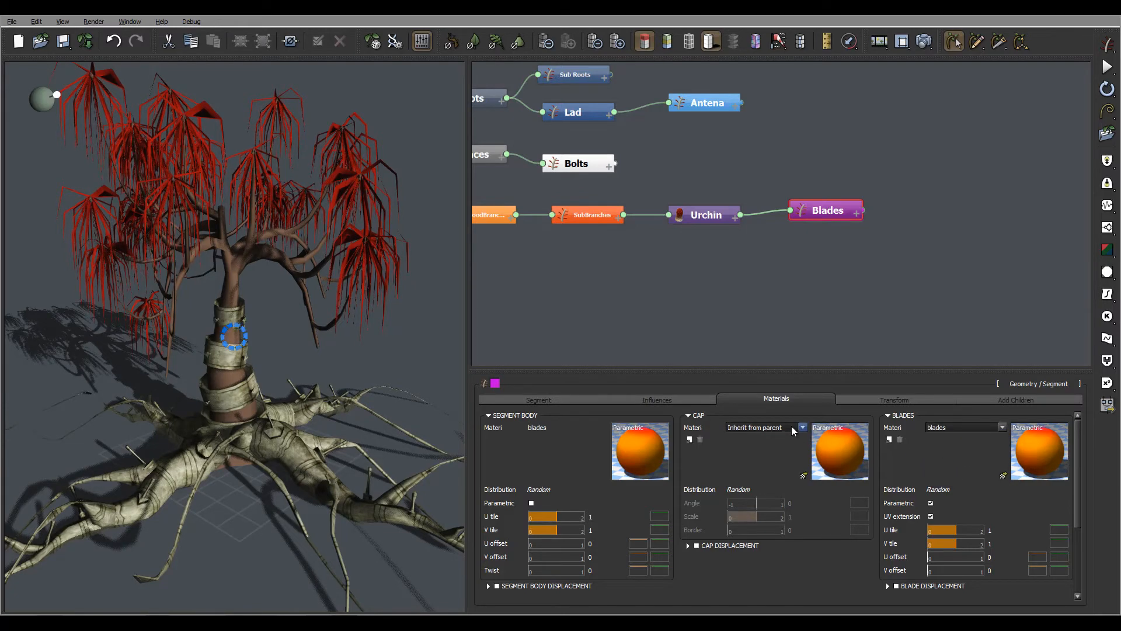
pyautogui.click(802, 428)
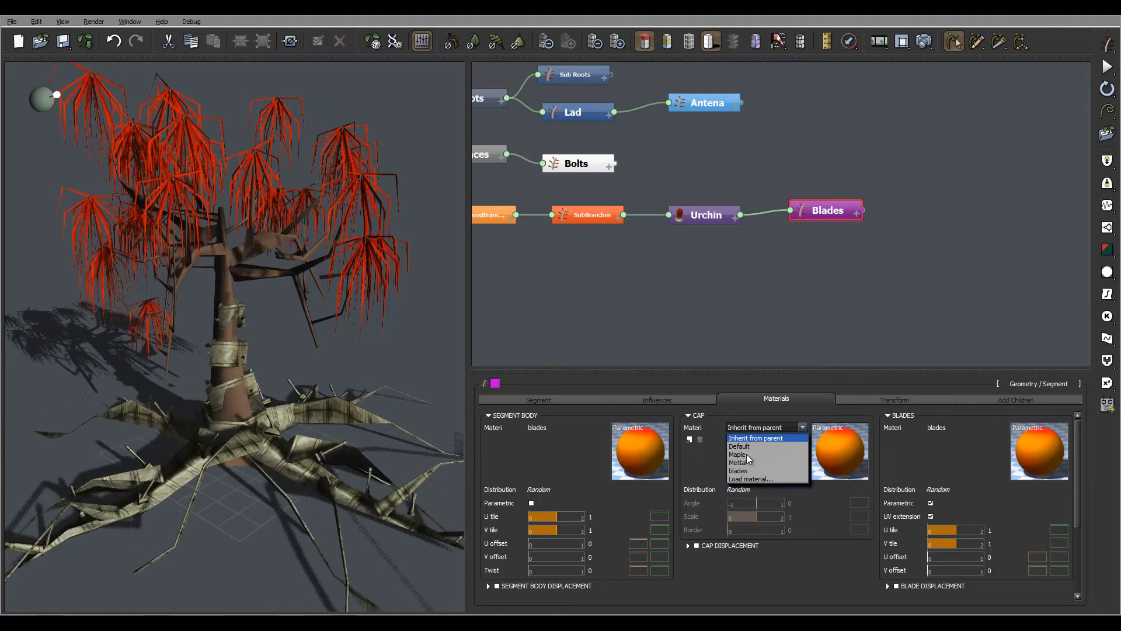
pyautogui.press('Return')
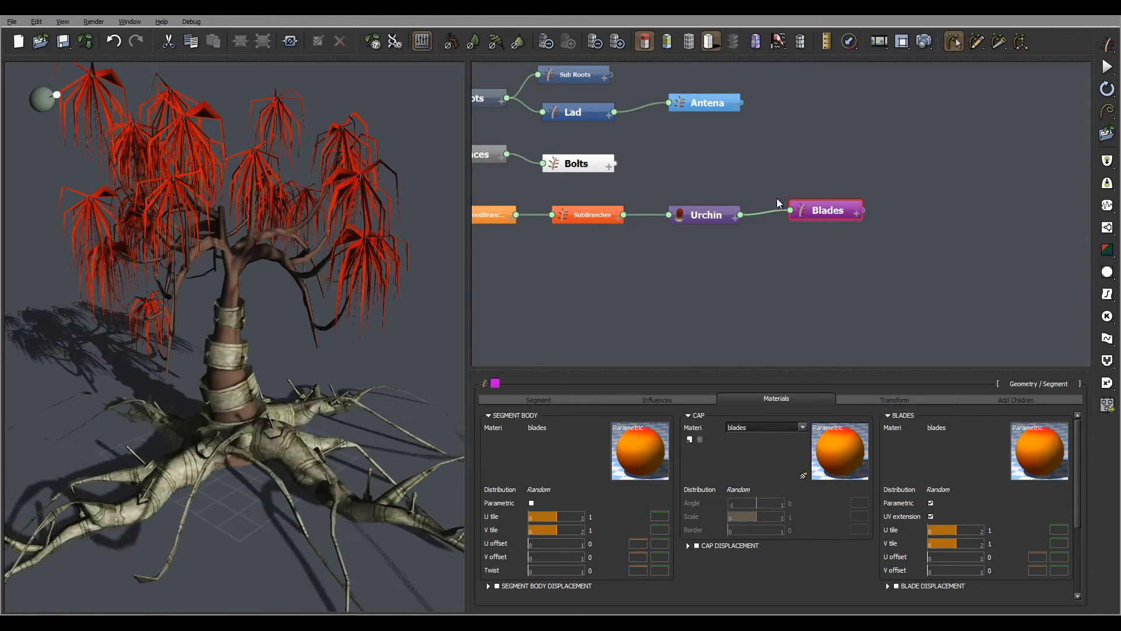
# - Assign the blades material to the Urchin node
pyautogui.click(712, 215)
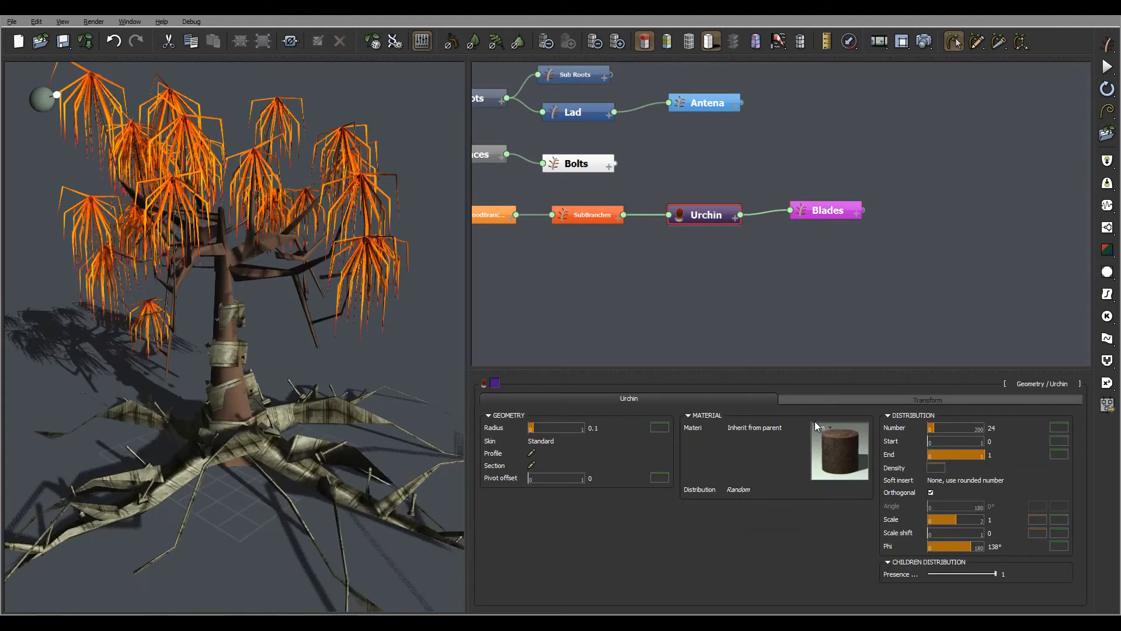
pyautogui.click(802, 427)
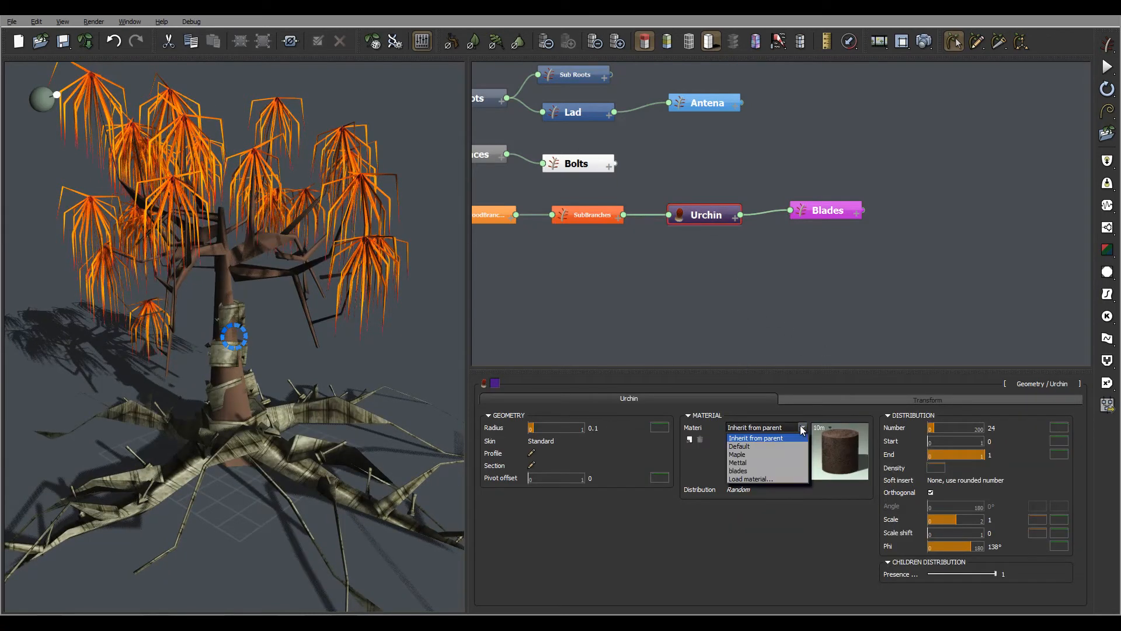
pyautogui.click(763, 470)
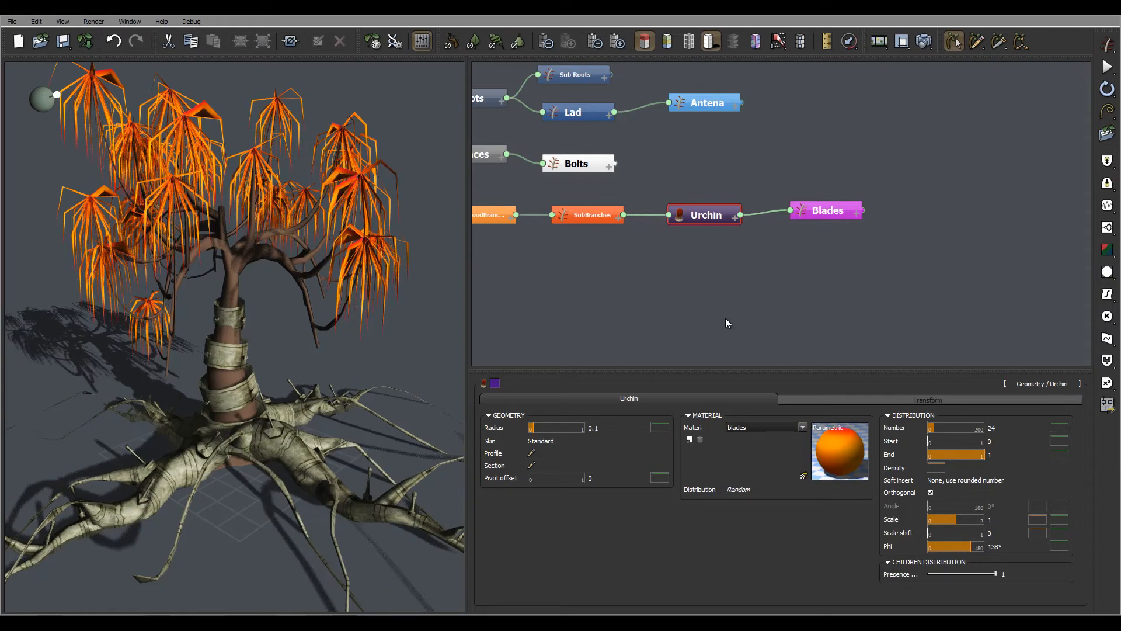
pyautogui.moveTo(283, 296); pyautogui.dragTo(352, 477)
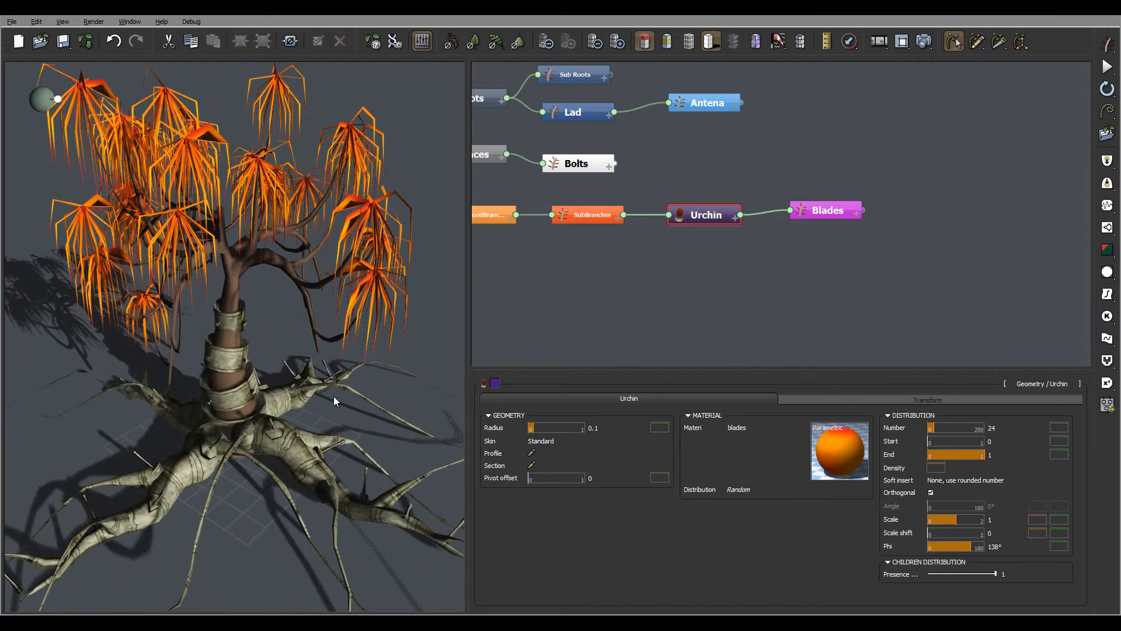
pyautogui.moveTo(334, 396)
pyautogui.mouseDown()
pyautogui.moveTo(265, 369)
pyautogui.moveTo(324, 354)
pyautogui.moveTo(338, 407)
pyautogui.mouseUp()
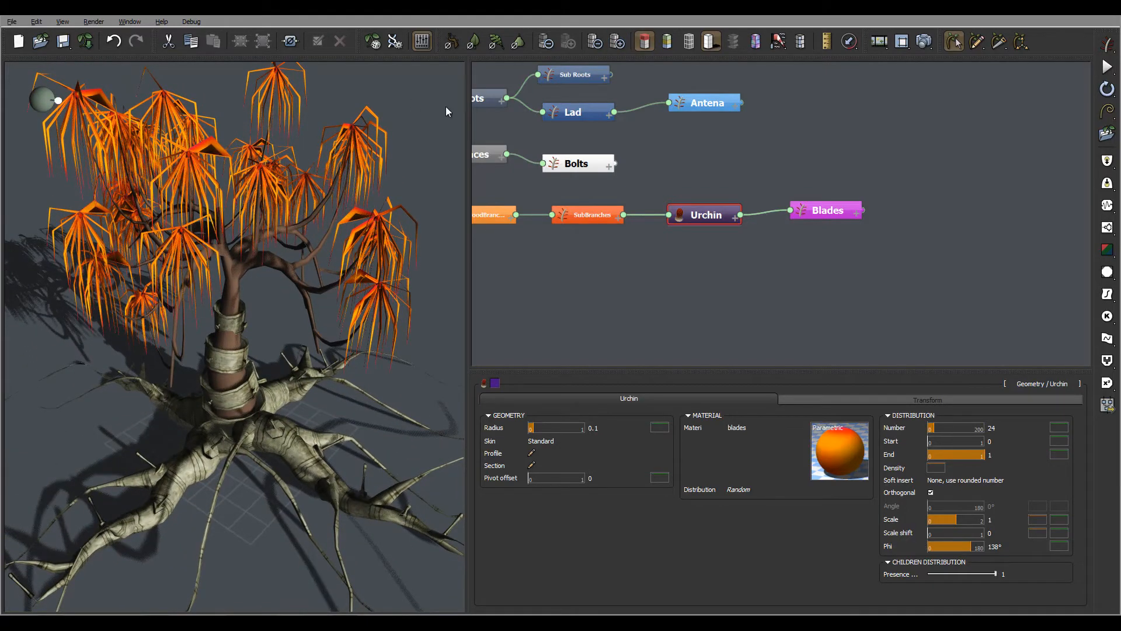
pyautogui.click(364, 295)
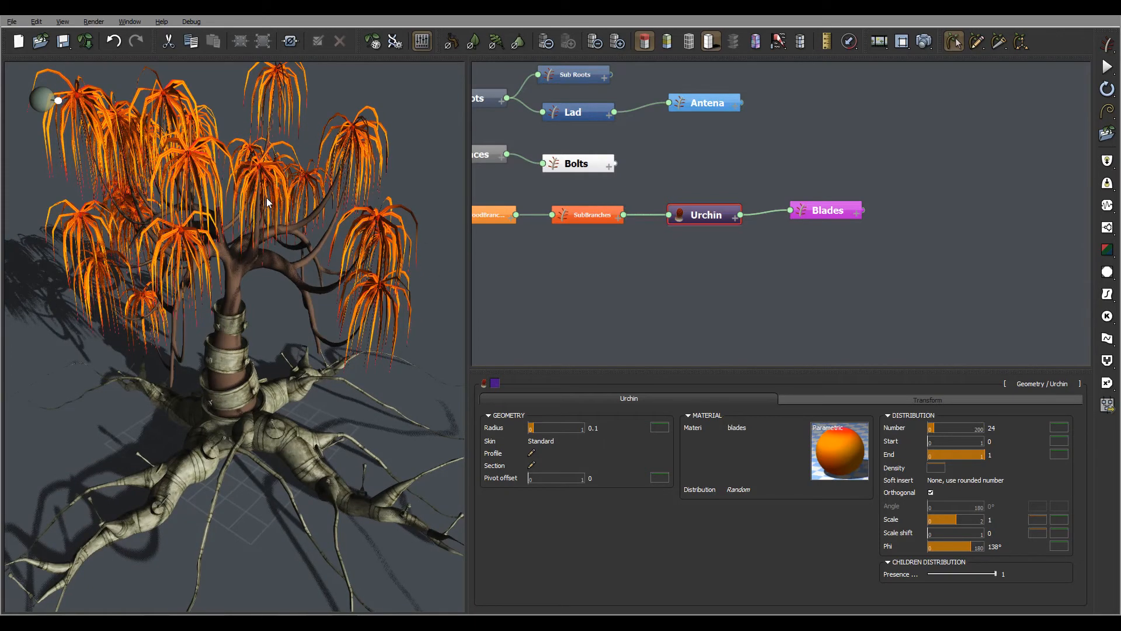
pyautogui.moveTo(320, 272); pyautogui.dragTo(324, 242, button='right')
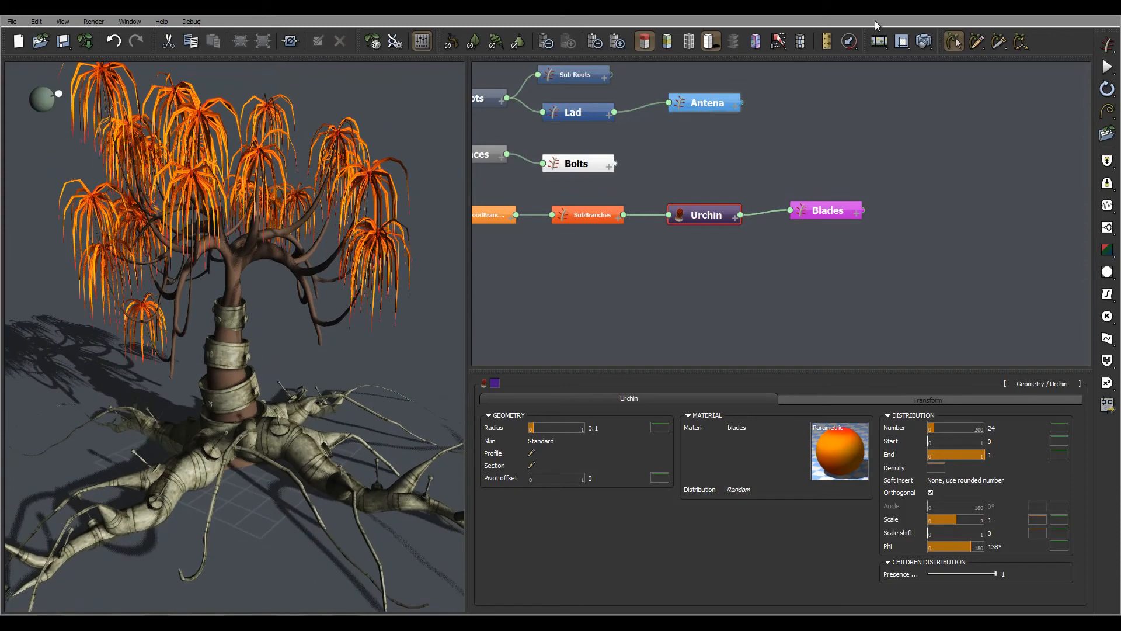
pyautogui.click(777, 41)
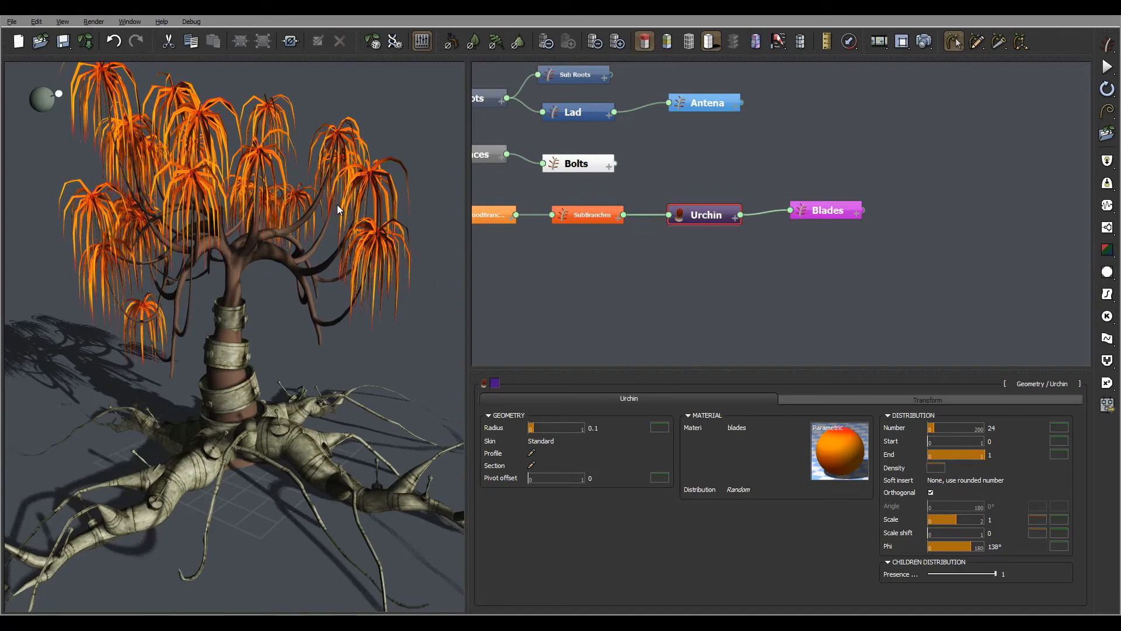
# - Open the influence settings of the Blades segment
pyautogui.click(836, 211)
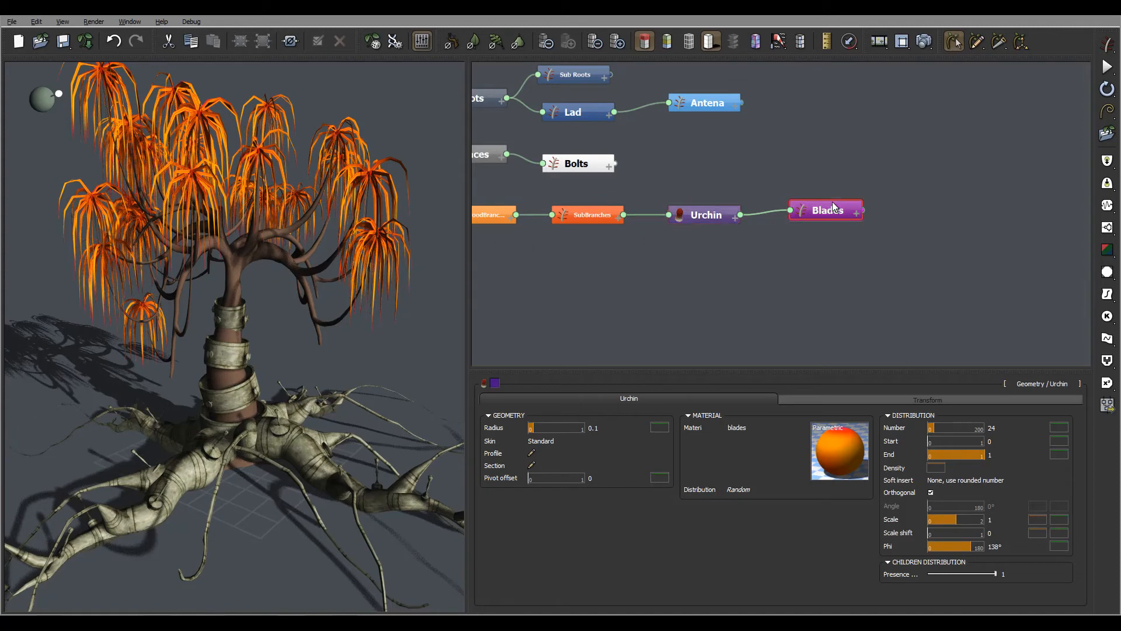
pyautogui.click(657, 399)
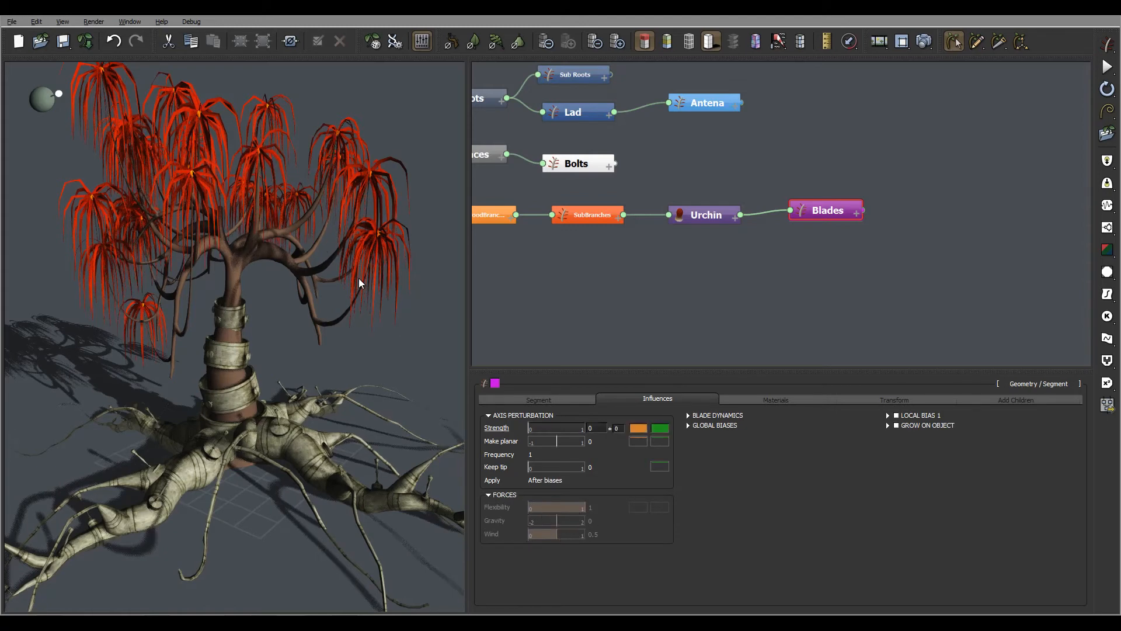
pyautogui.moveTo(268, 241)
pyautogui.mouseDown()
pyautogui.moveTo(310, 274)
pyautogui.moveTo(266, 290)
pyautogui.moveTo(260, 222)
pyautogui.moveTo(239, 257)
pyautogui.moveTo(281, 257)
pyautogui.moveTo(257, 253)
pyautogui.mouseUp()
# - Generate new random variations of the whole tree by changing the seed in the Root node's general parameters
pyautogui.moveTo(619, 277); pyautogui.dragTo(878, 282, button='middle')
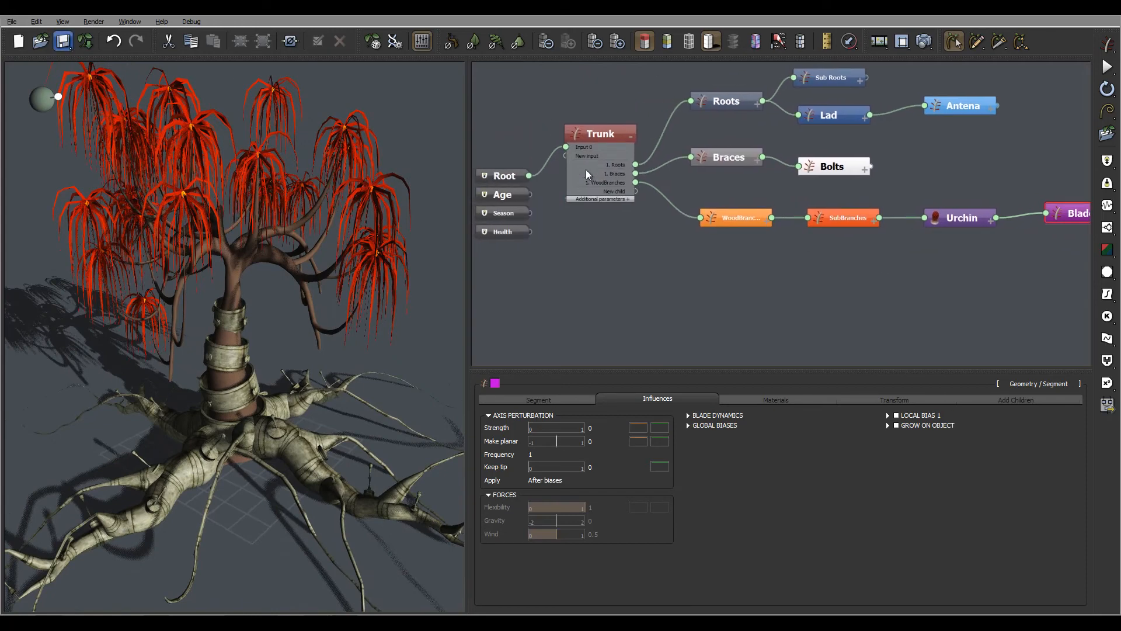
pyautogui.click(513, 169)
pyautogui.click(531, 397)
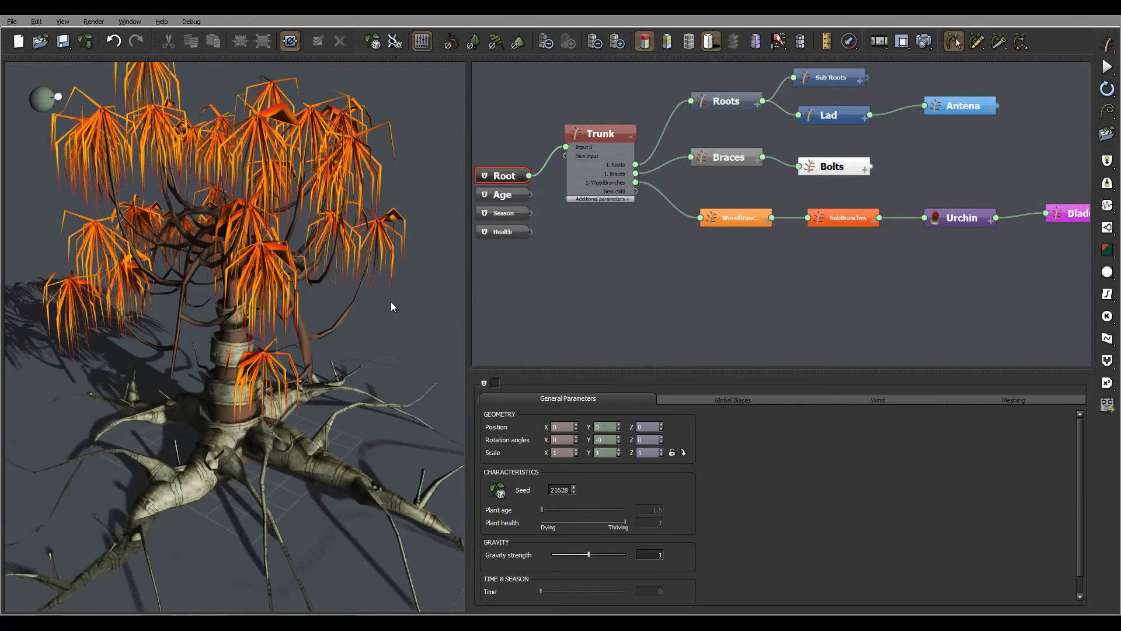
pyautogui.moveTo(313, 294); pyautogui.dragTo(336, 309)
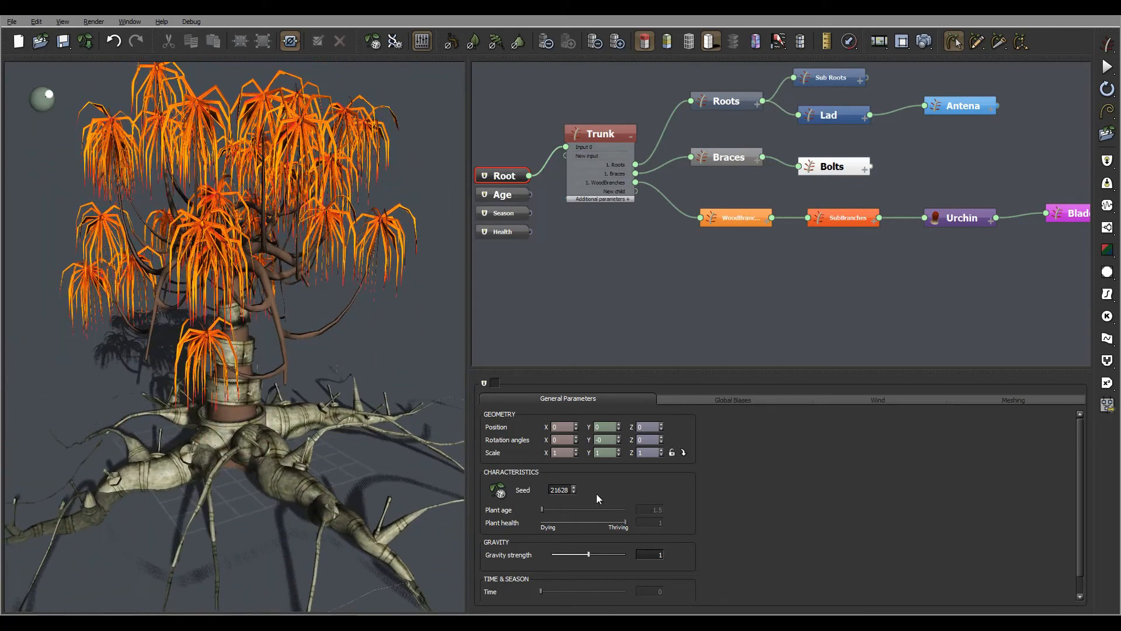
pyautogui.click(498, 490)
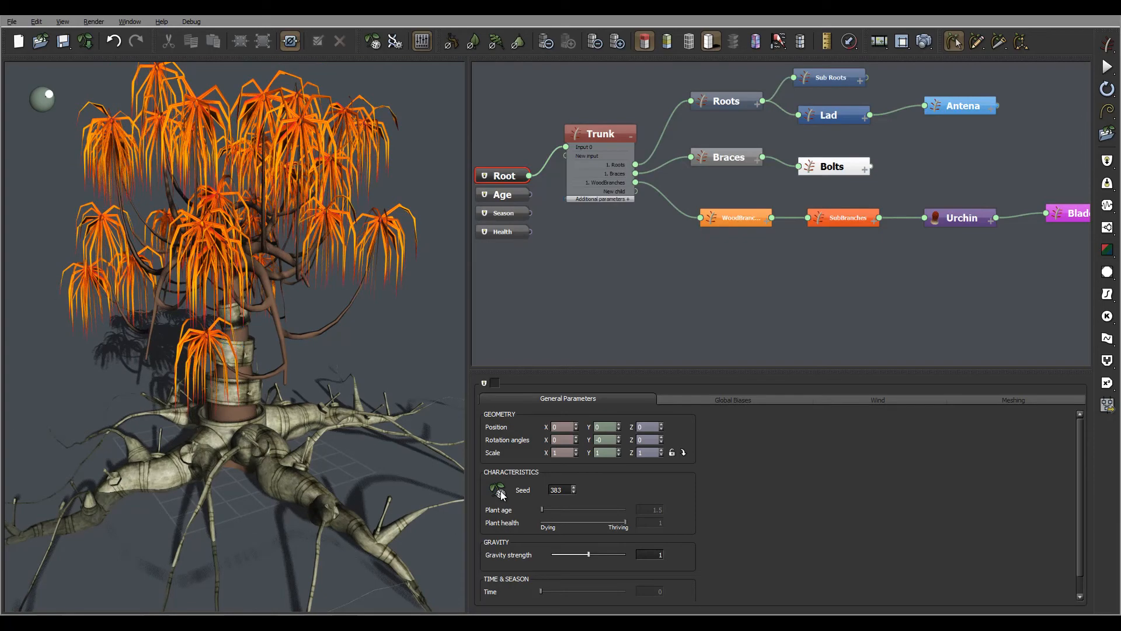
# - Examine the new tree variation's foliage, trunk and roots from several angles and review its node graph
pyautogui.moveTo(250, 435); pyautogui.dragTo(292, 314)
pyautogui.moveTo(352, 366); pyautogui.dragTo(213, 266)
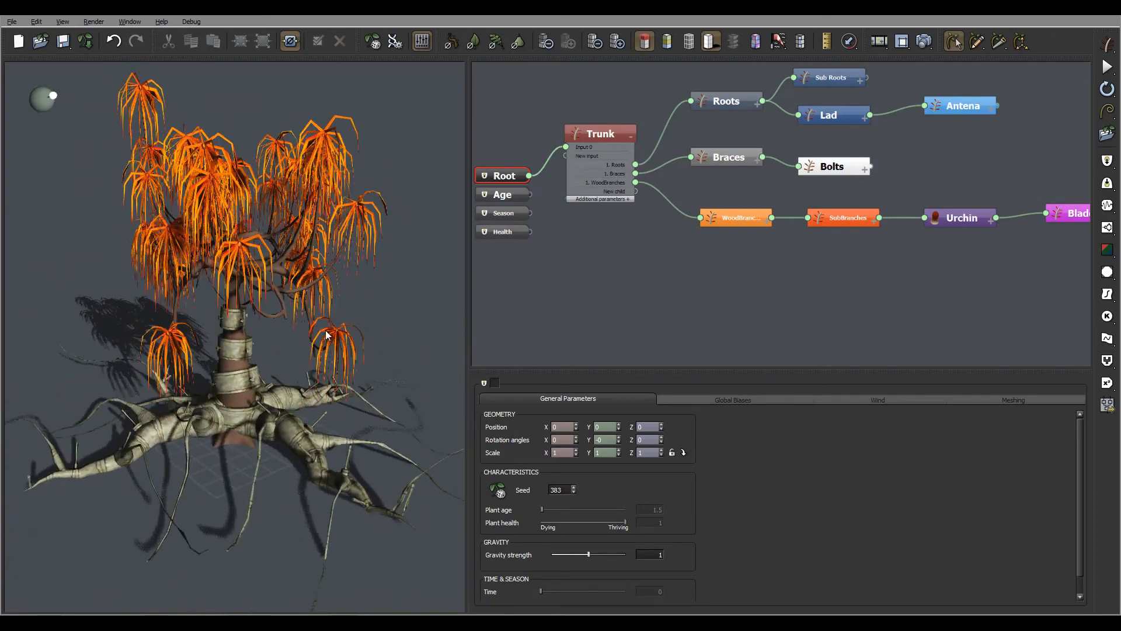
pyautogui.moveTo(326, 334); pyautogui.dragTo(182, 389)
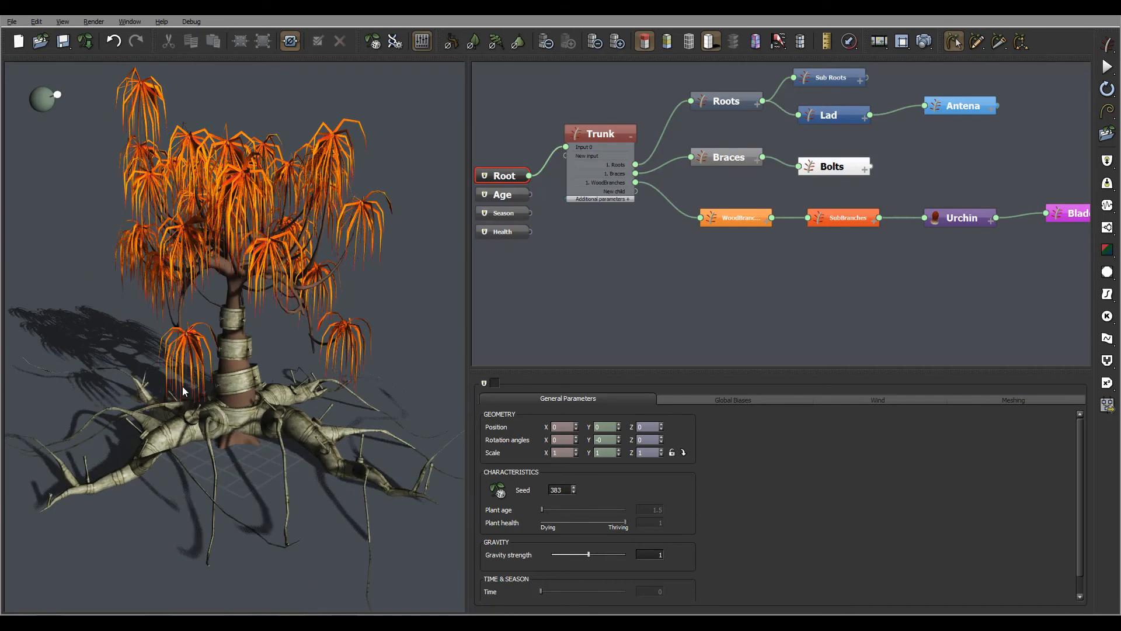
pyautogui.moveTo(314, 342); pyautogui.dragTo(311, 352)
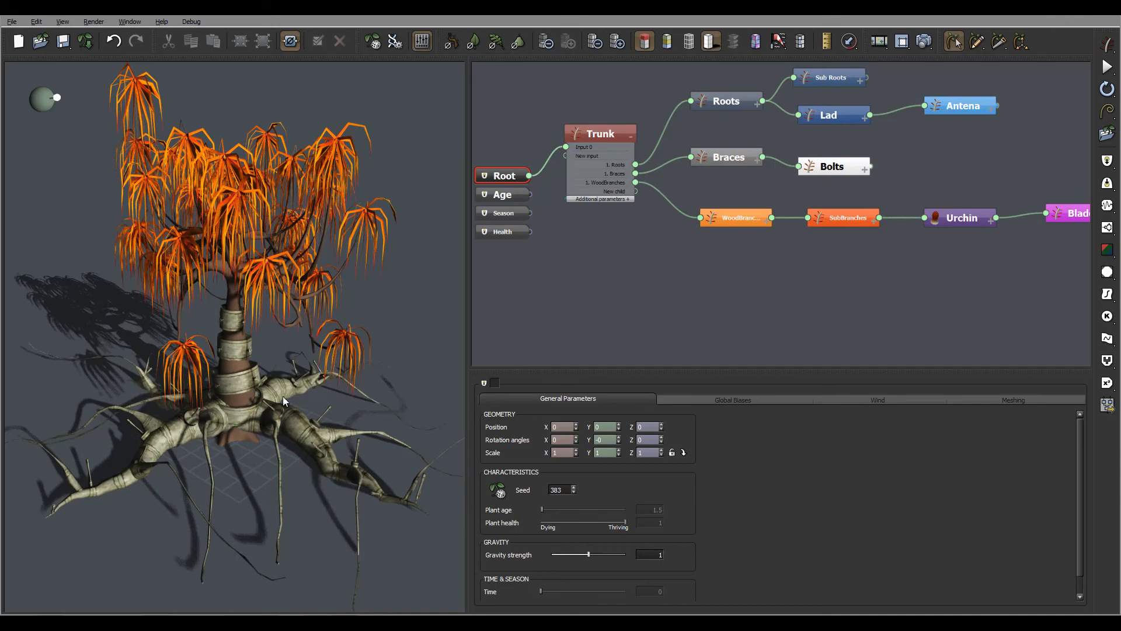
pyautogui.moveTo(286, 367)
pyautogui.mouseDown()
pyautogui.moveTo(292, 348)
pyautogui.moveTo(286, 369)
pyautogui.moveTo(265, 371)
pyautogui.mouseUp()
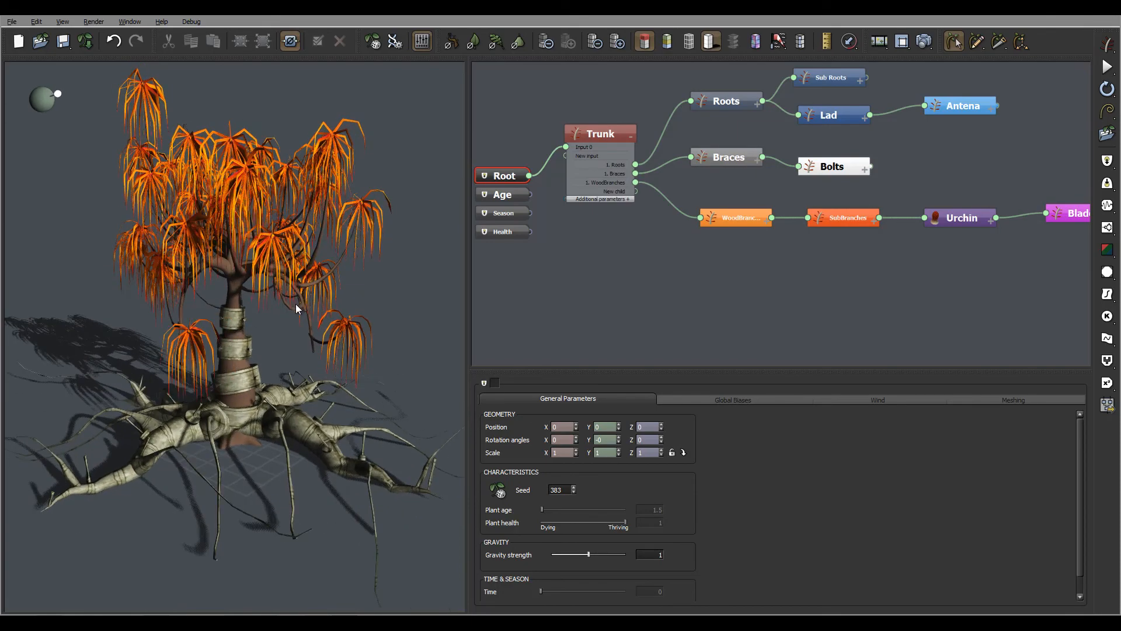
pyautogui.moveTo(296, 306); pyautogui.dragTo(219, 328)
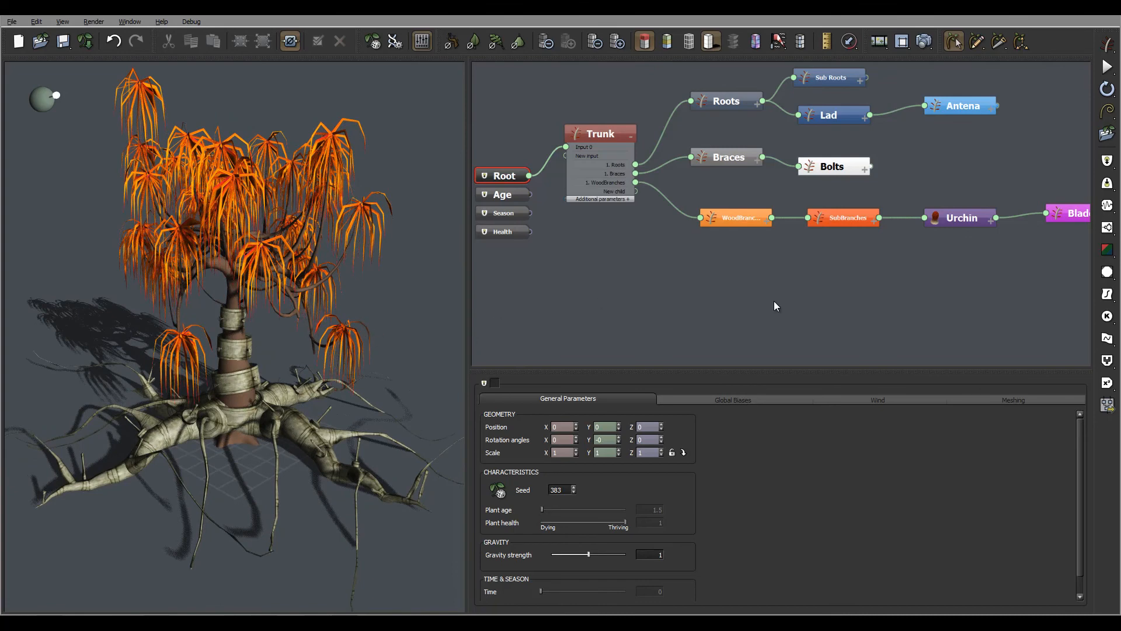
pyautogui.moveTo(773, 300); pyautogui.dragTo(756, 324, button='middle')
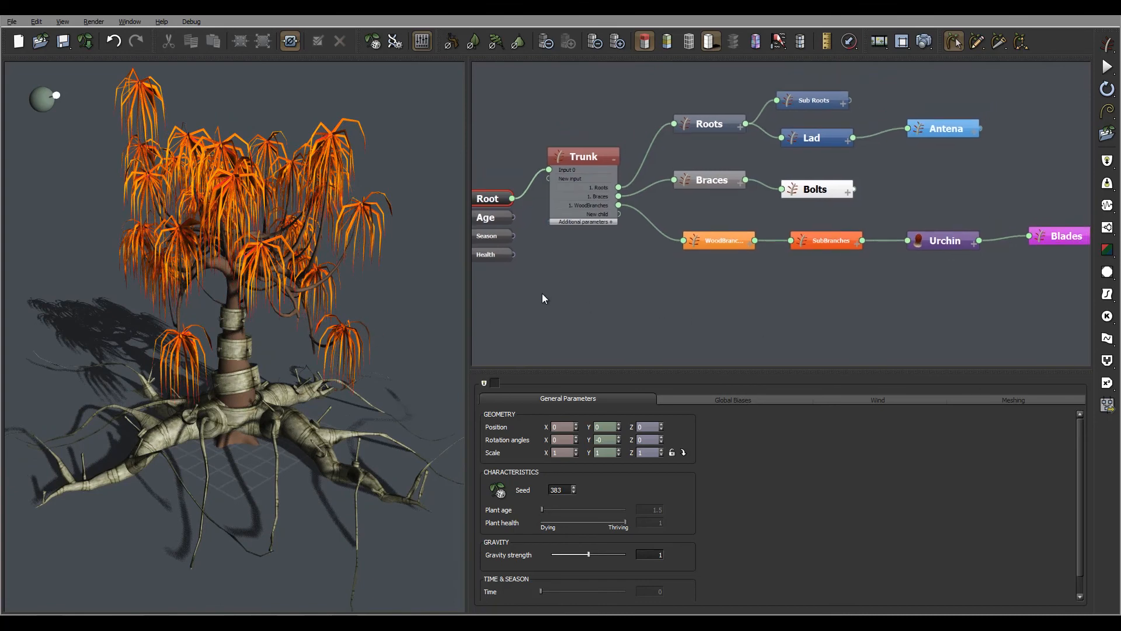